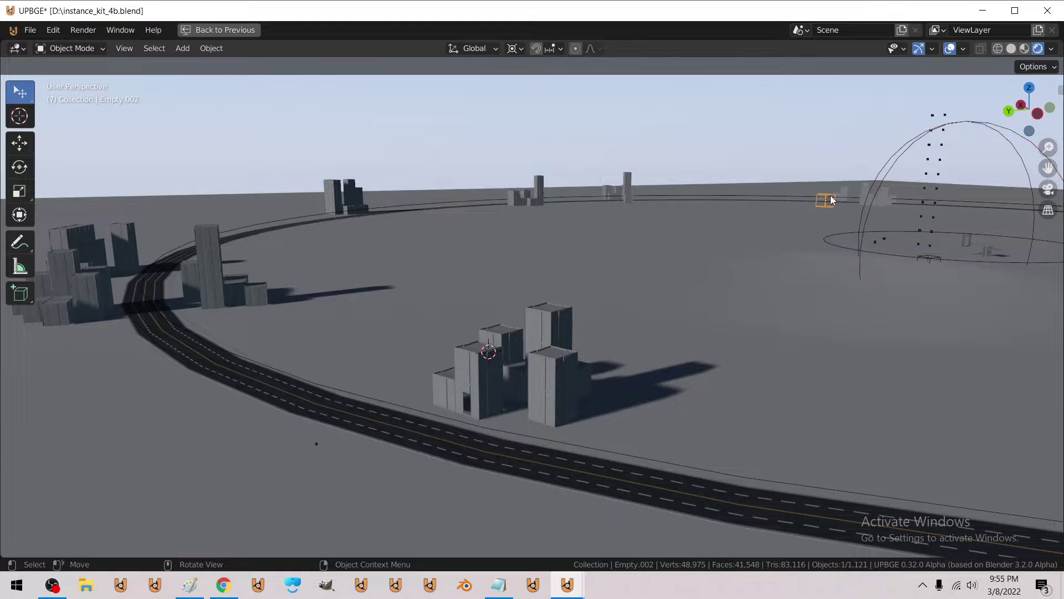
Step: Snap the 3D cursor to the selected empty and raise the empty about 13 m along global Z
key("shift+s")
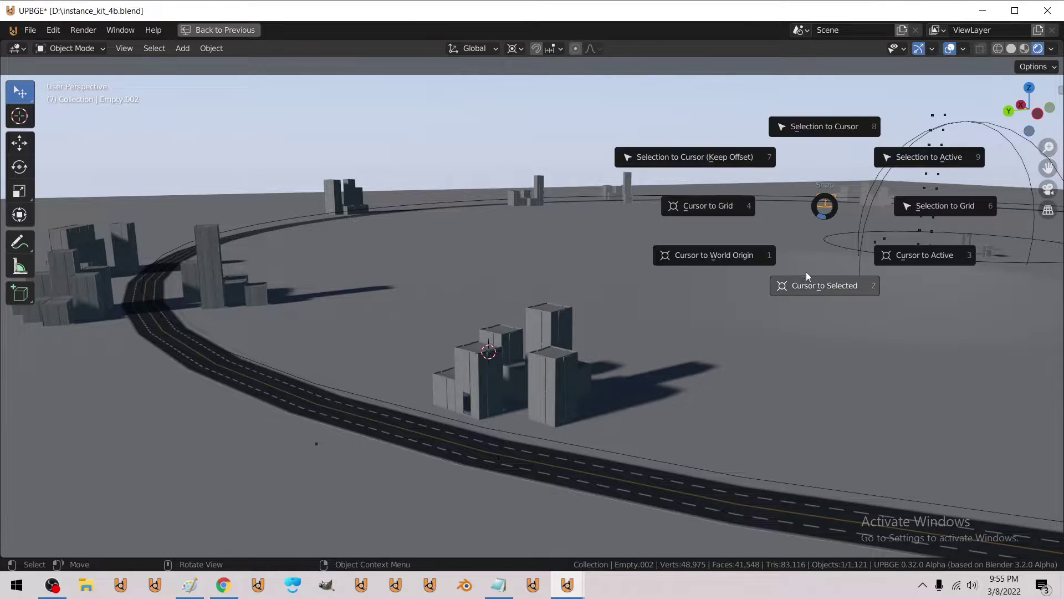
left_click(807, 273)
key("g")
key("z")
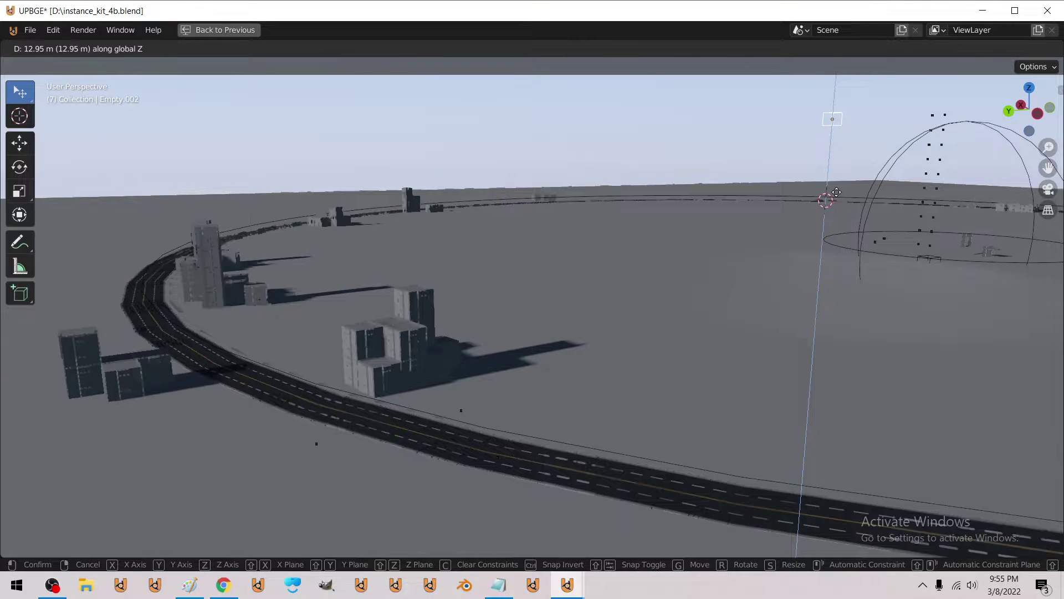
left_click(838, 197)
Step: Move the selected vertex of Door_cut_mesh about 5.3 m along global X, toward the nearby building cluster's wall
left_click(461, 409)
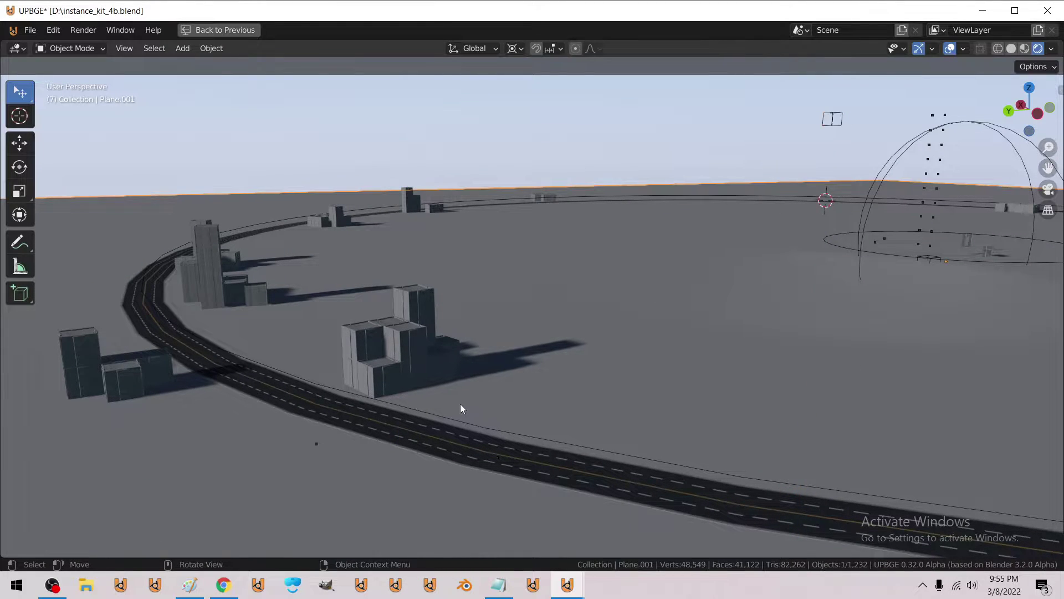
key("Tab")
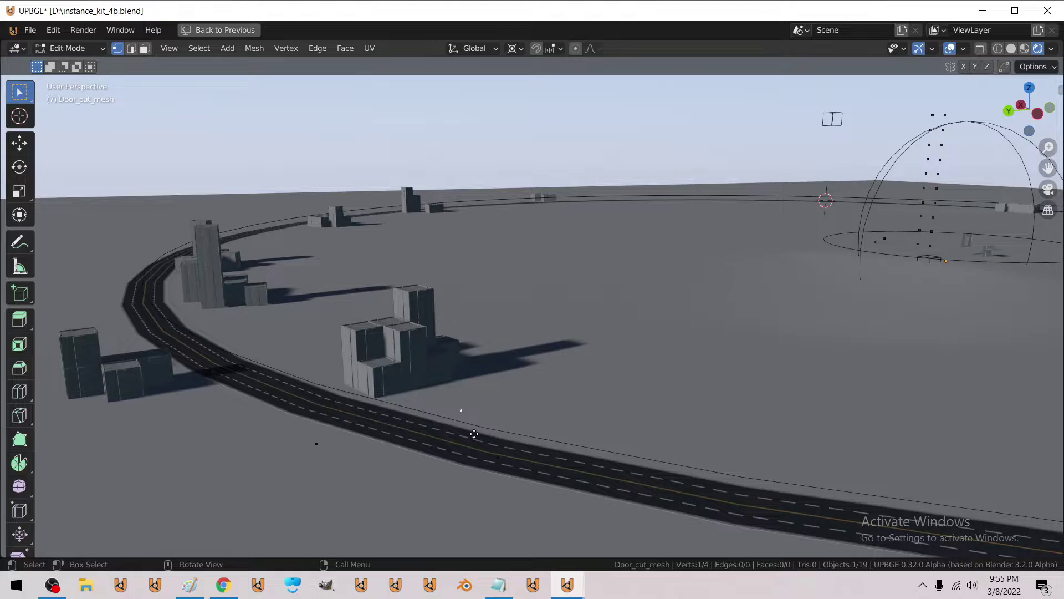
key("g")
key("x")
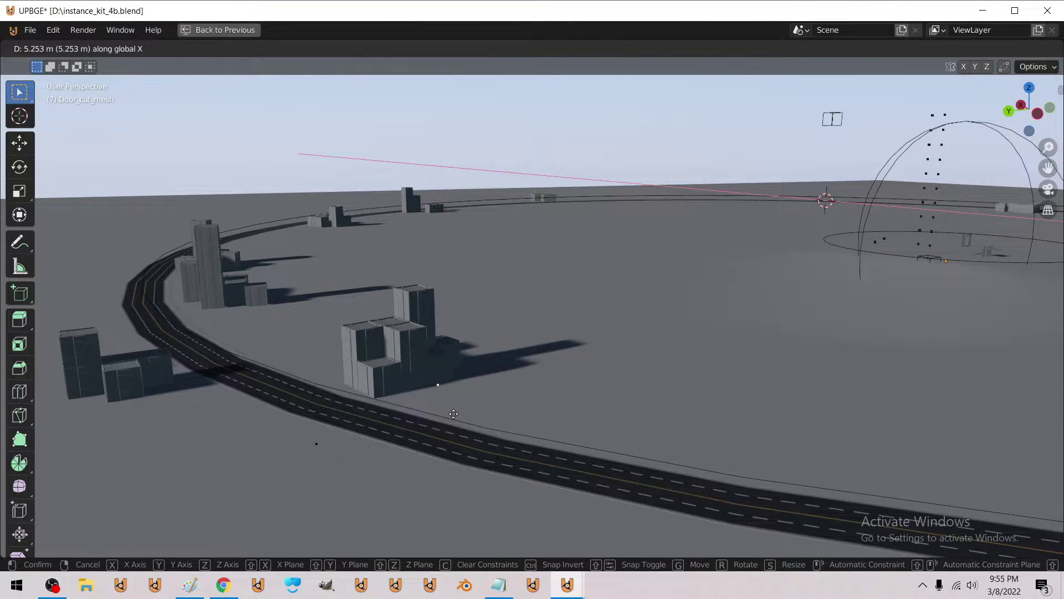
left_click(453, 413)
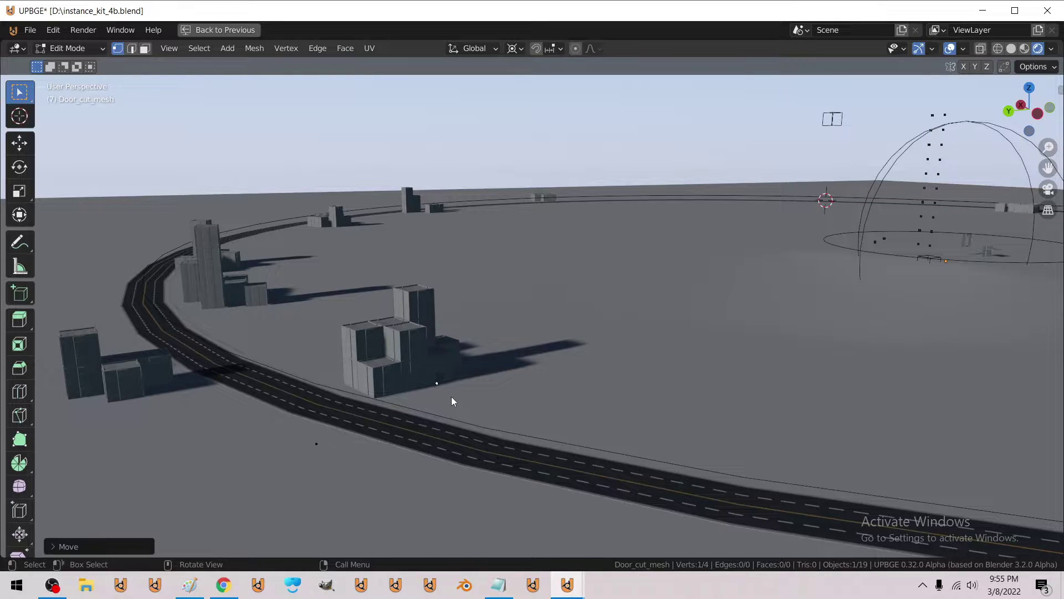
key("Tab")
Step: Walk through the door opening and examine the building's interior walls and ceiling
key("shift+grave")
key("w")
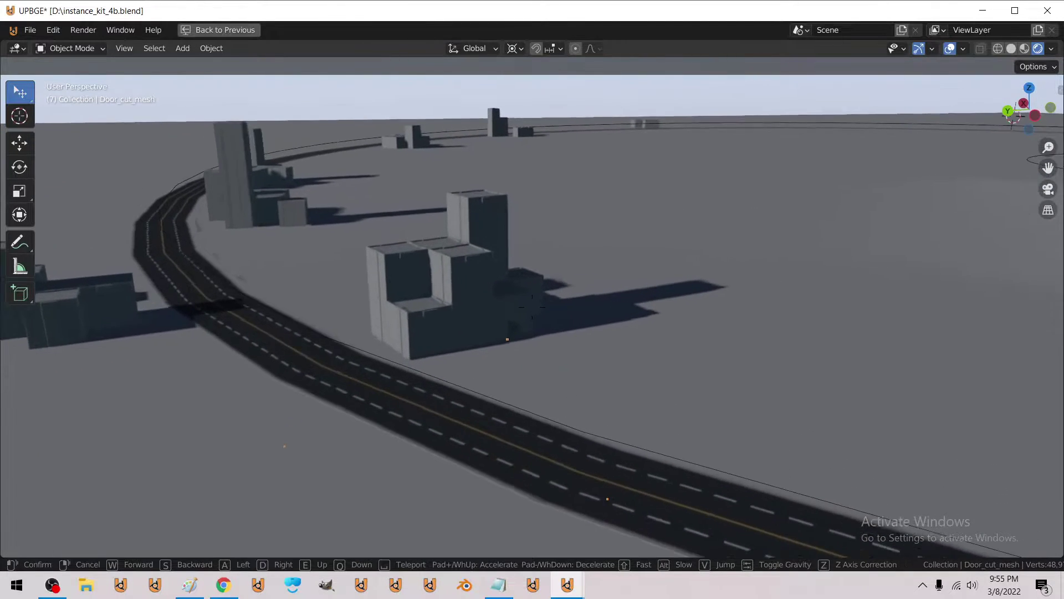
key("w")
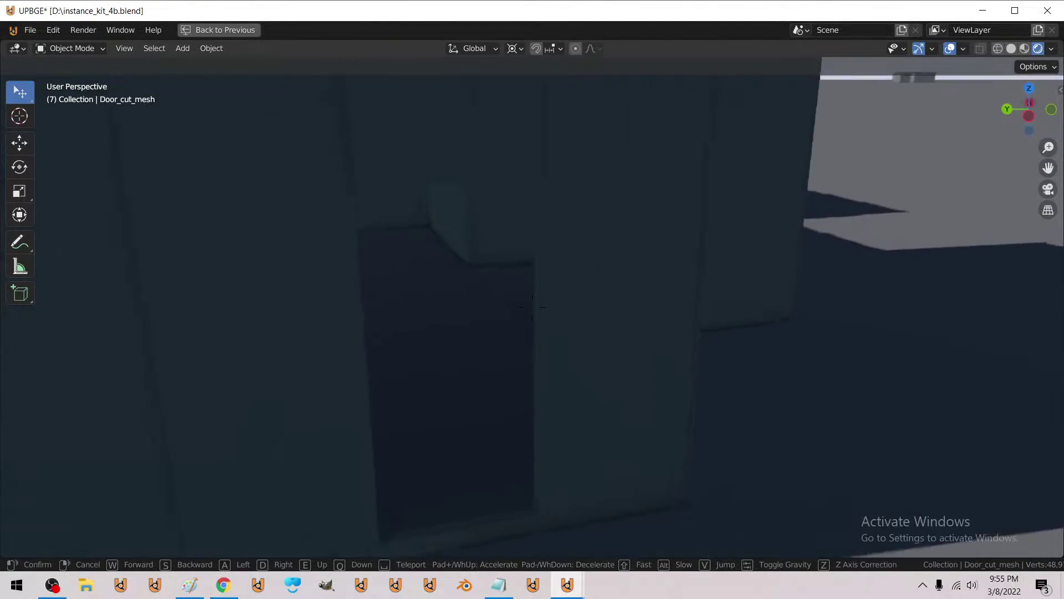
key("w")
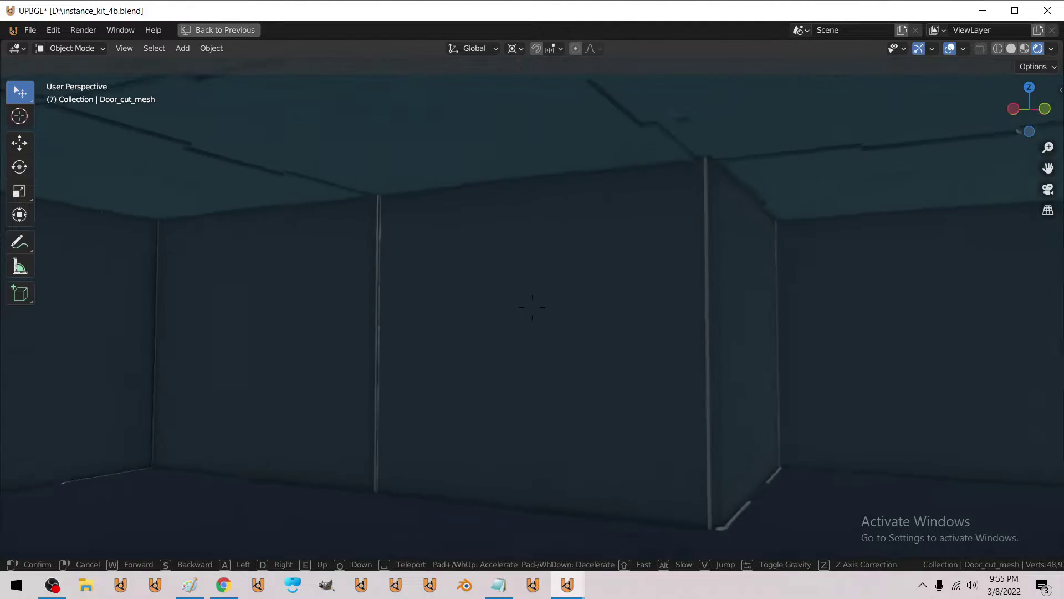
key("w")
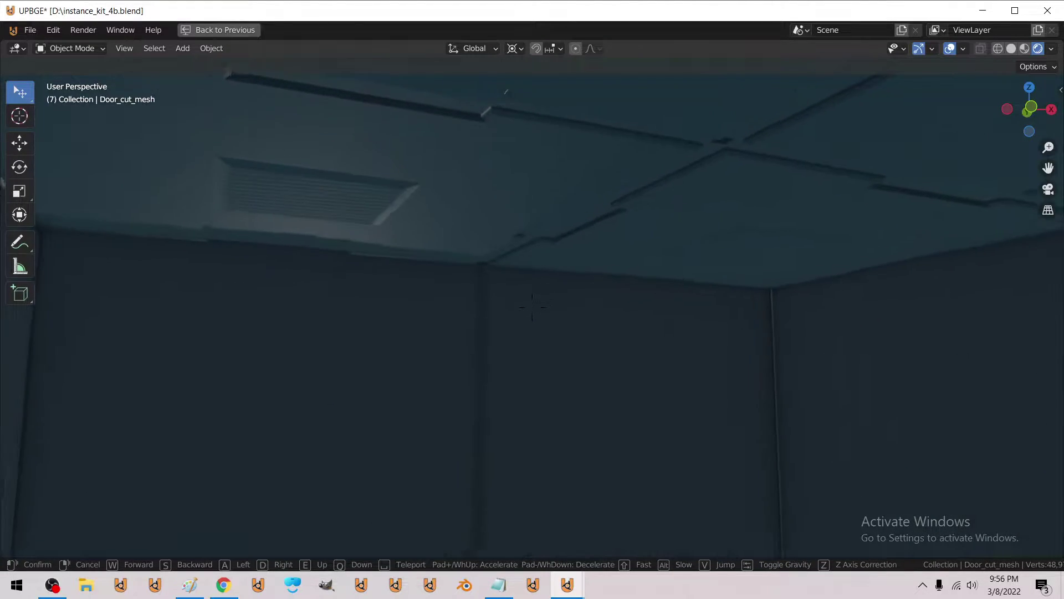
key("a")
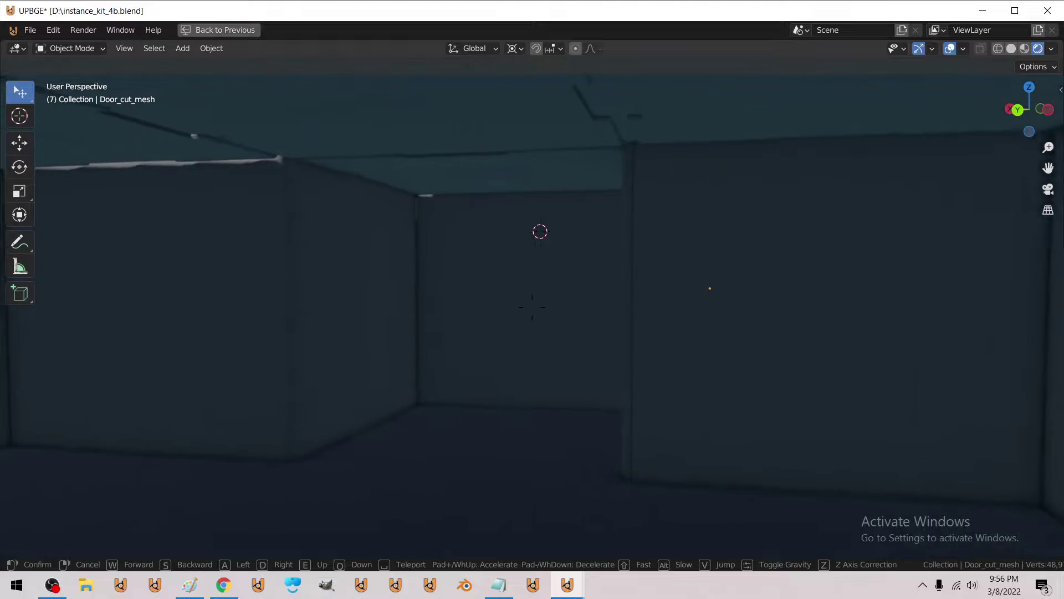
key("w")
key("w")
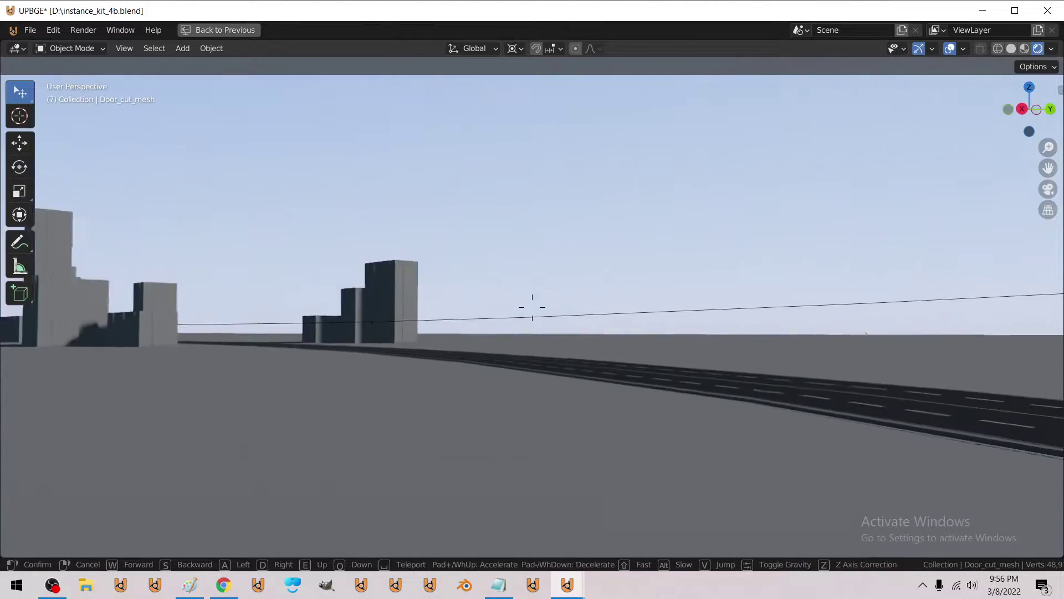
Step: Fly along the curved road and inspect the generated building clusters from the air and from ground level
key("s")
key("e")
key("w")
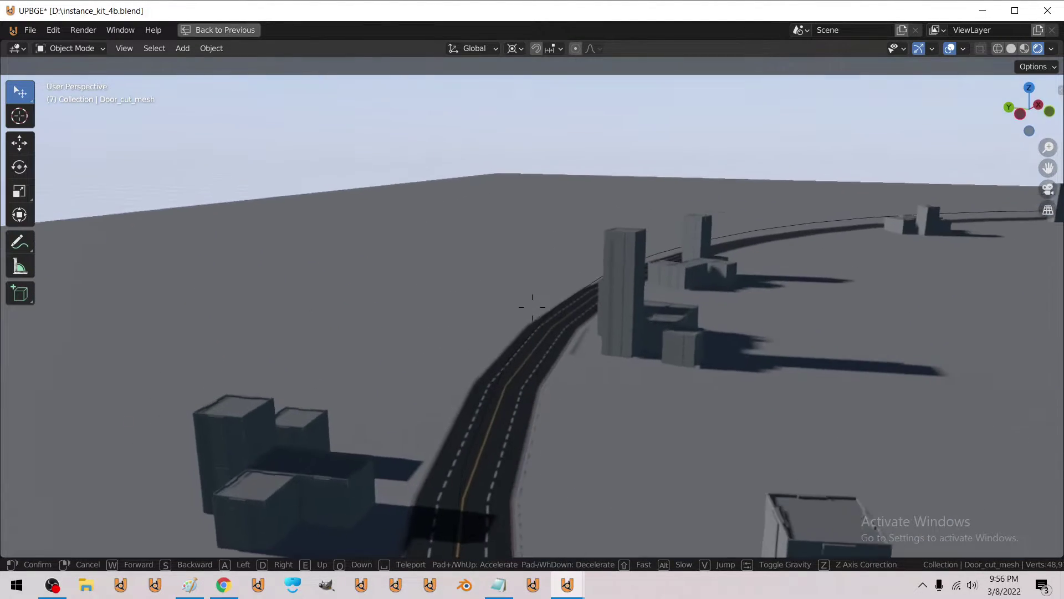
key("w")
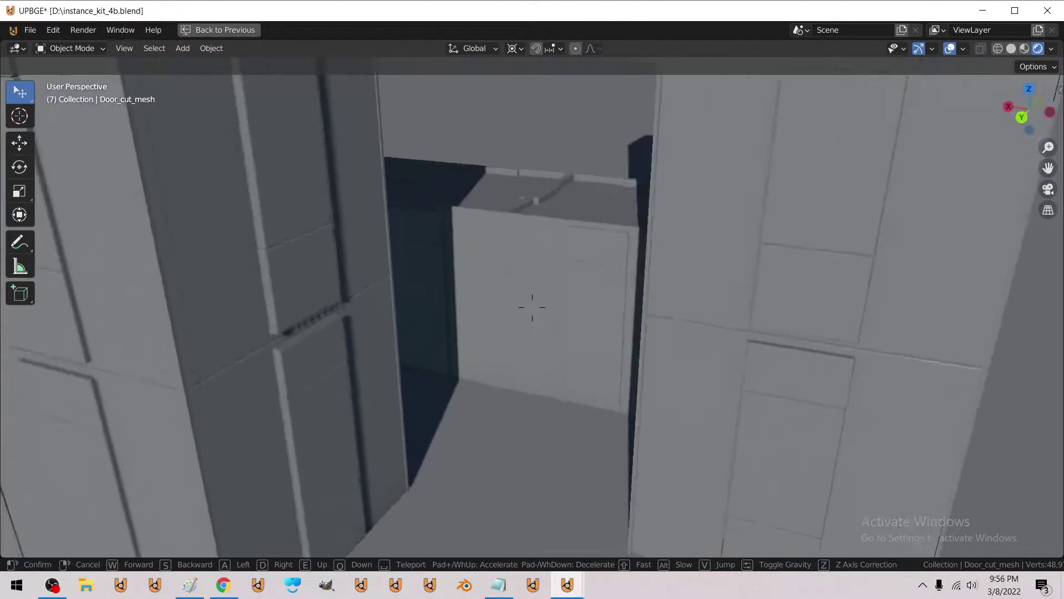
key("s")
key("w")
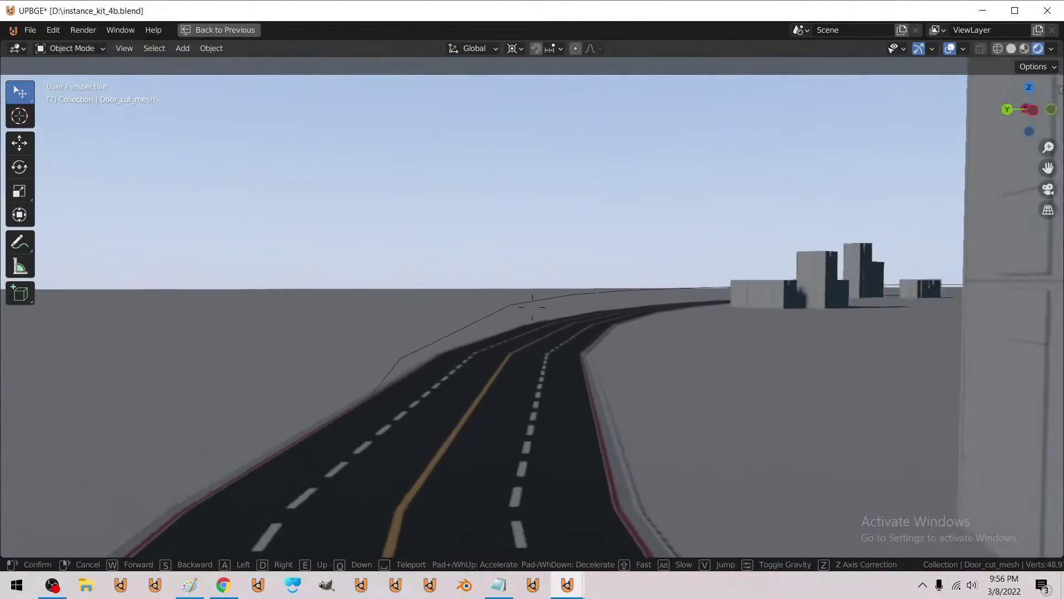
key("w")
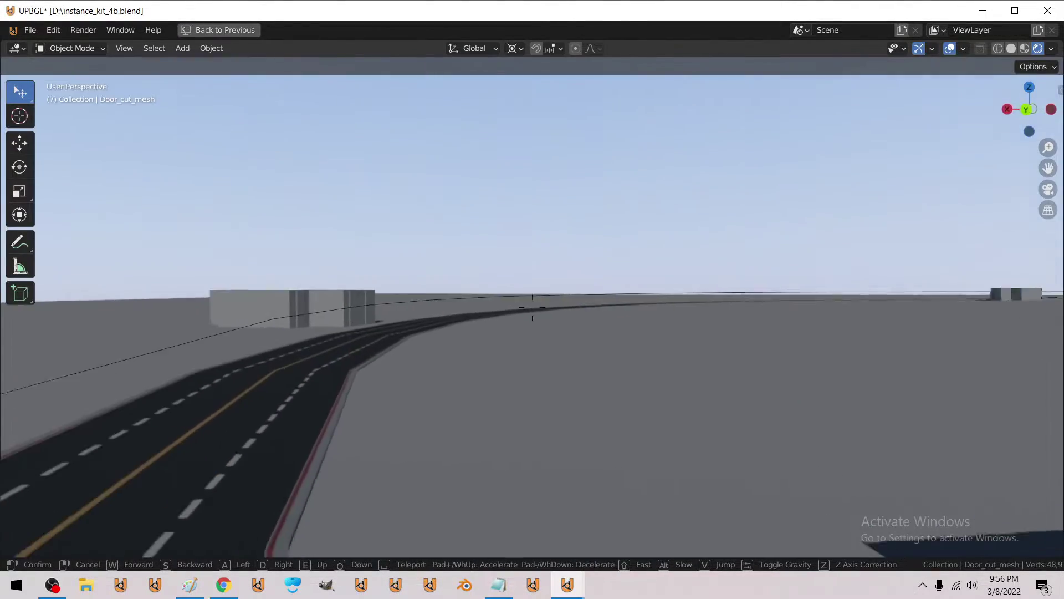
key("e")
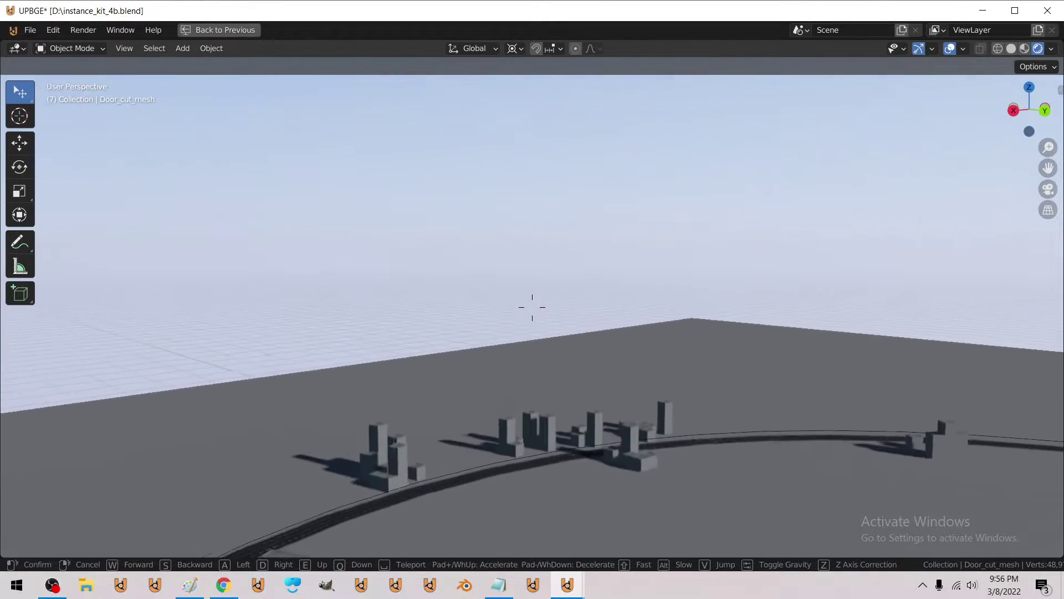
key("w")
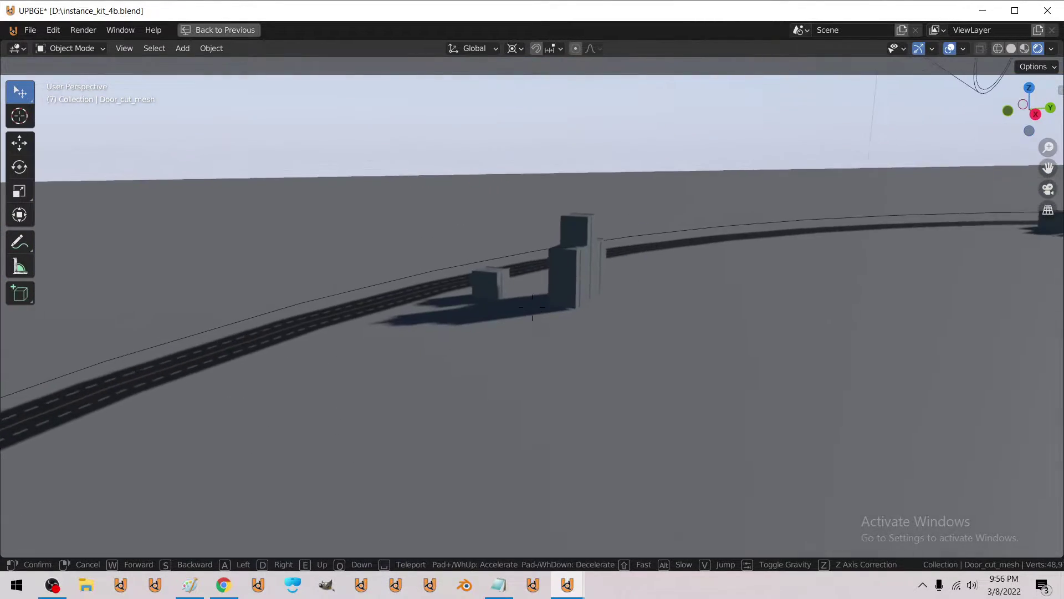
key("e")
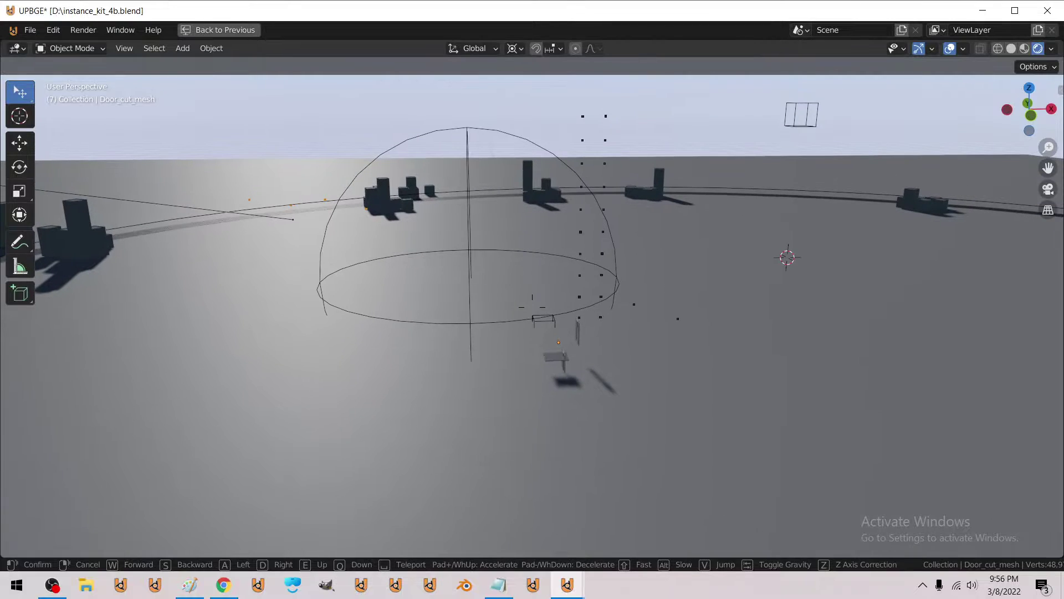
Step: Select Window_Cut_mesh and, in Edit Mode, delete all its vertices except one
left_click(582, 297)
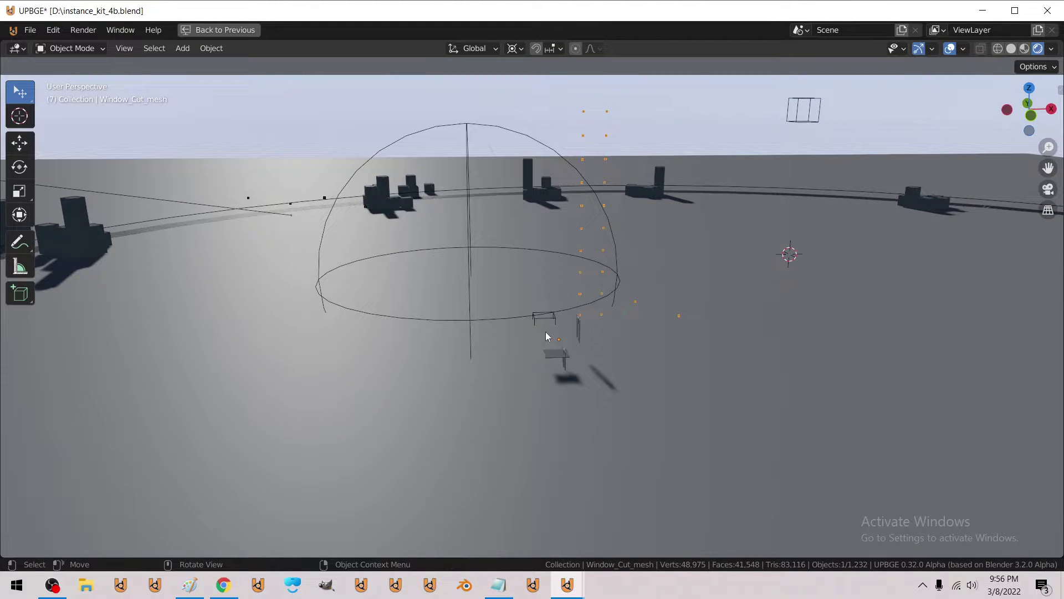
key("Tab")
key("ctrl")
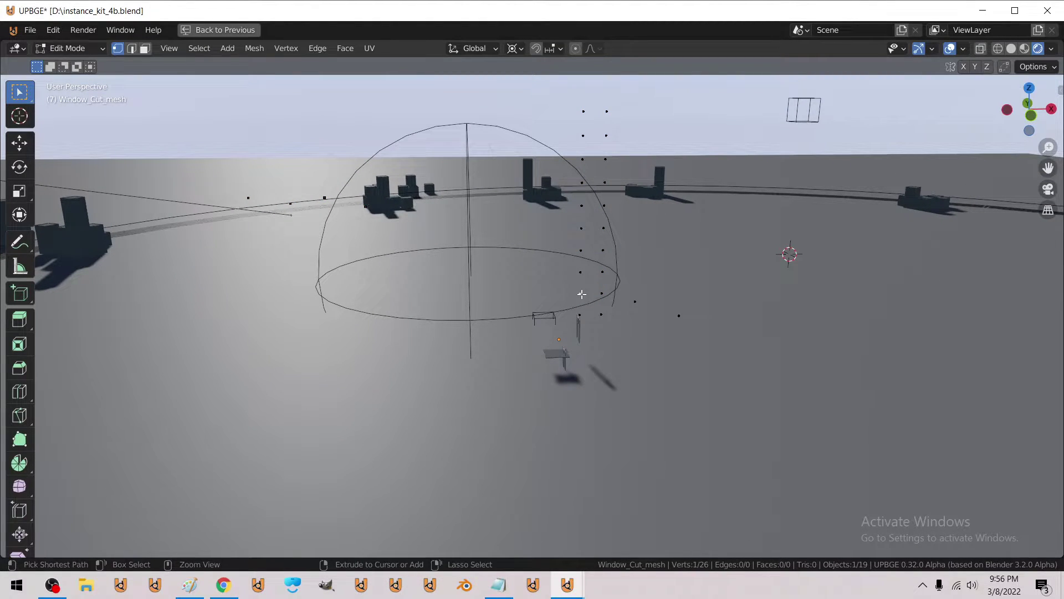
key("x")
left_click(581, 293)
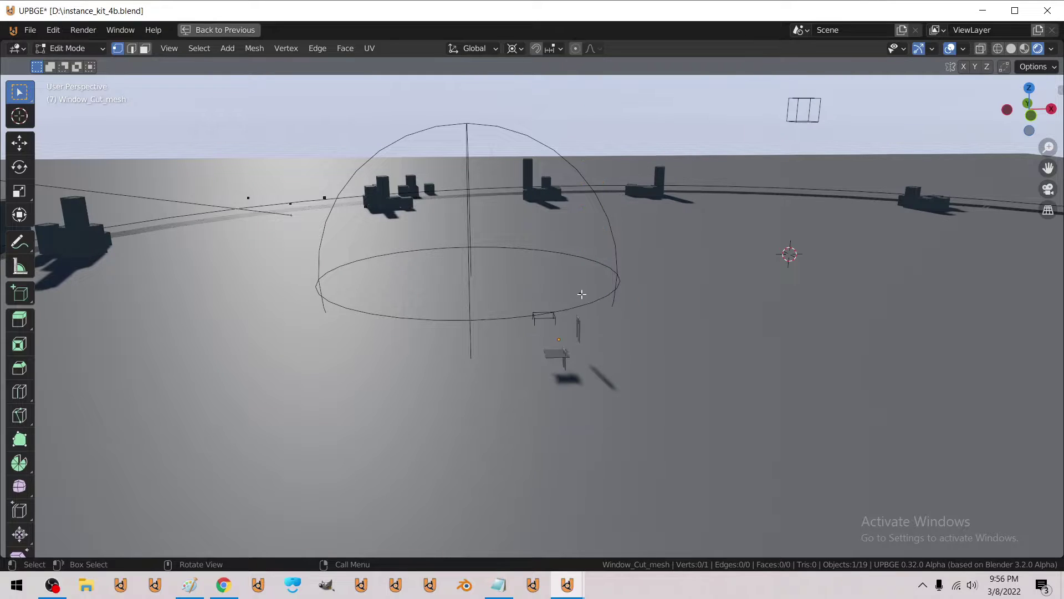
Step: Select the remaining Window_Cut_mesh vertex and move it along global X, away from the original window-cut point grid
key("shift+grave")
left_click(533, 307)
key("g")
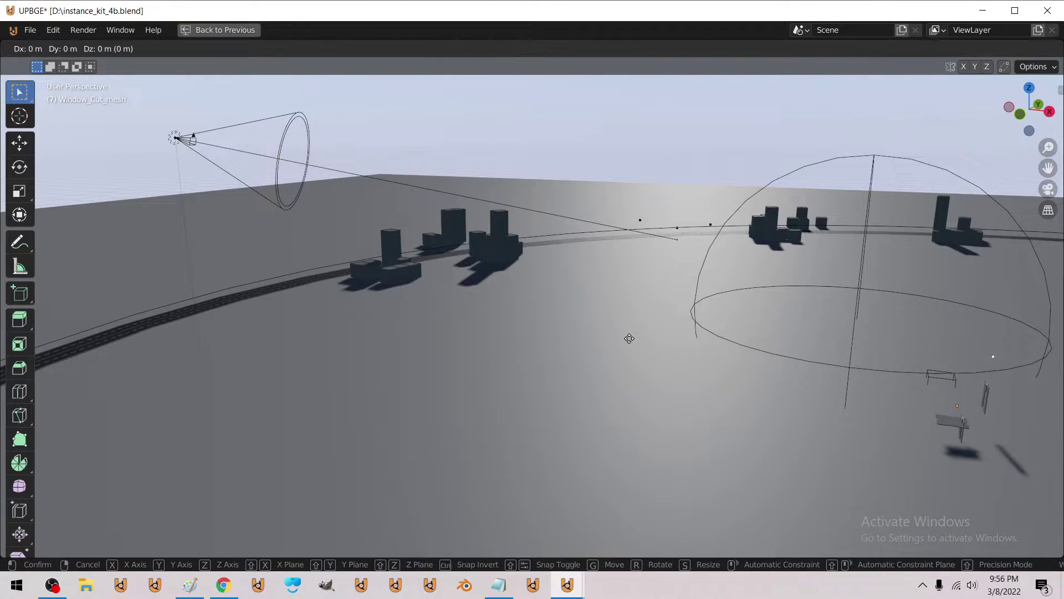
key("x")
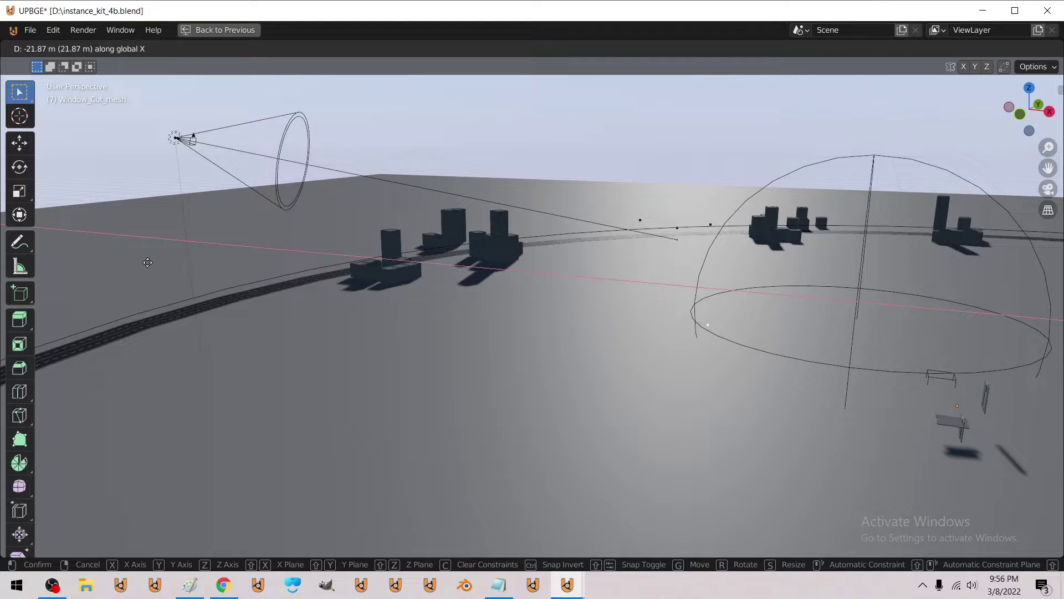
left_click(858, 255)
Step: Move the window-cut vertex along global X and Y to the tall tower in the roadside building cluster
key("shift+grave")
key("w")
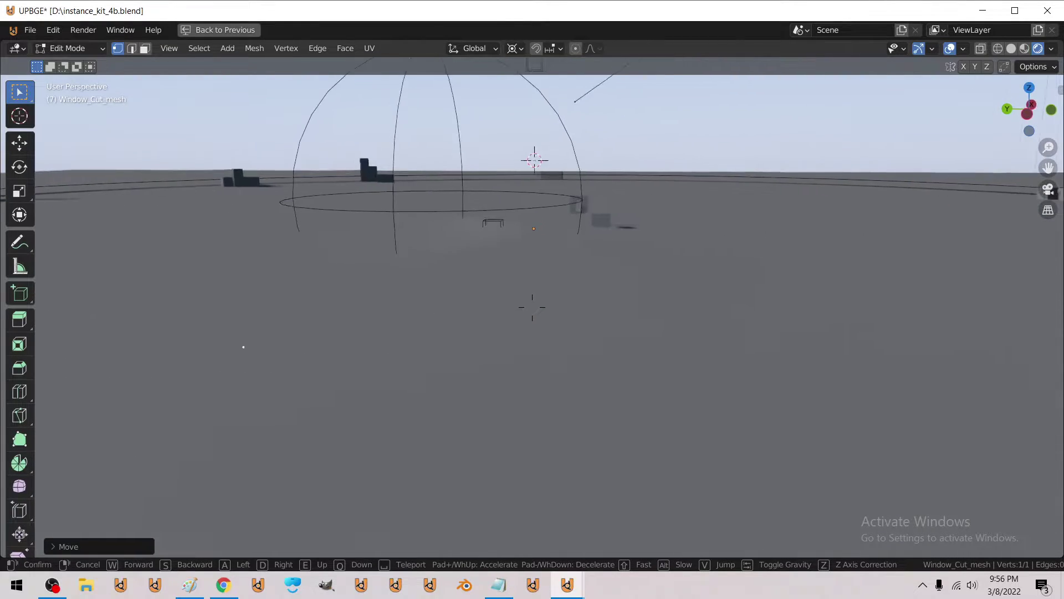
key("s")
left_click(532, 307)
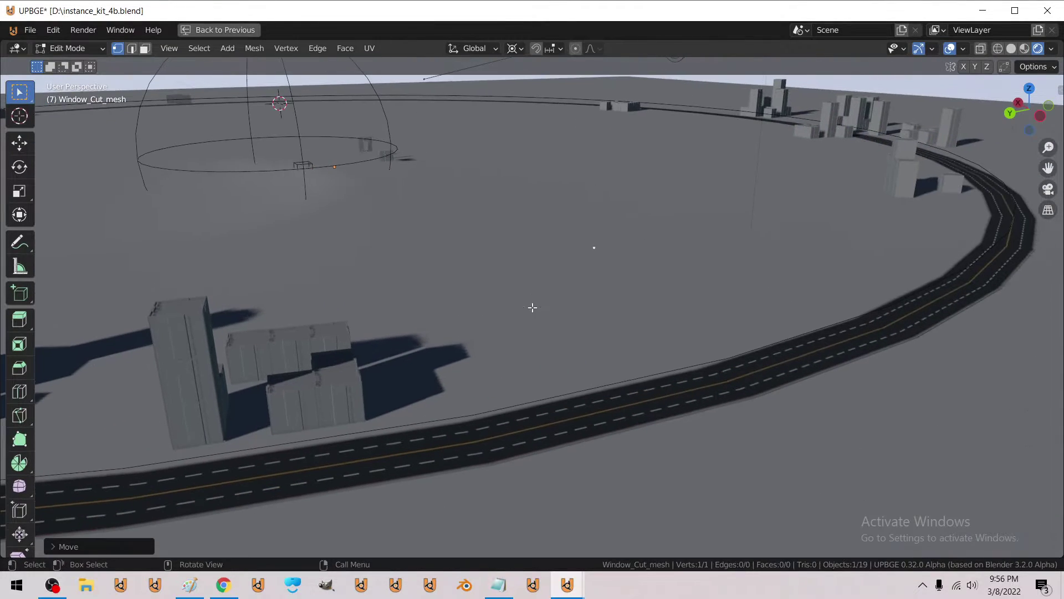
key("g")
key("x")
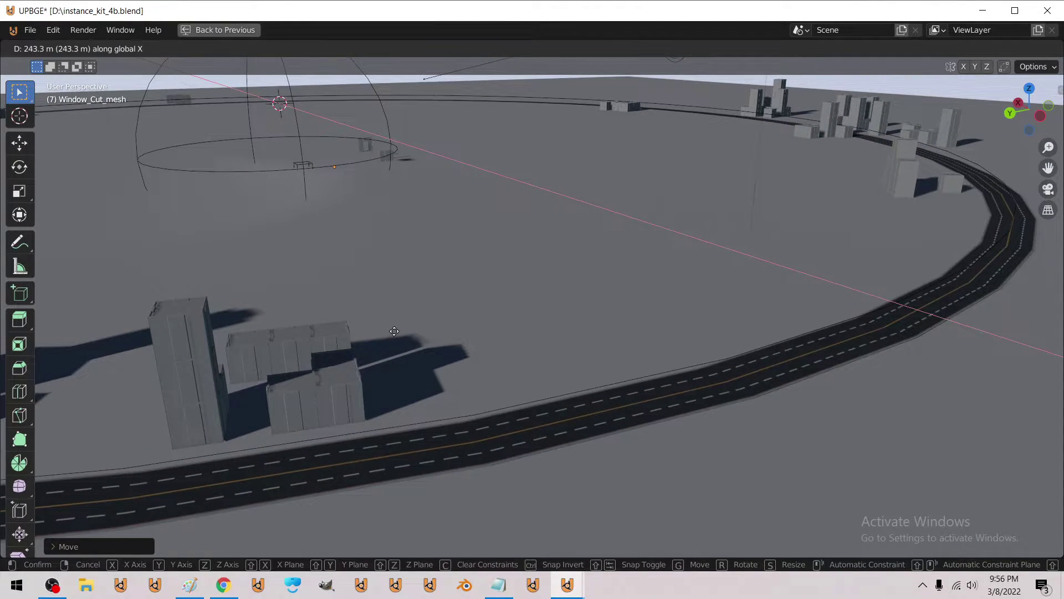
key("y")
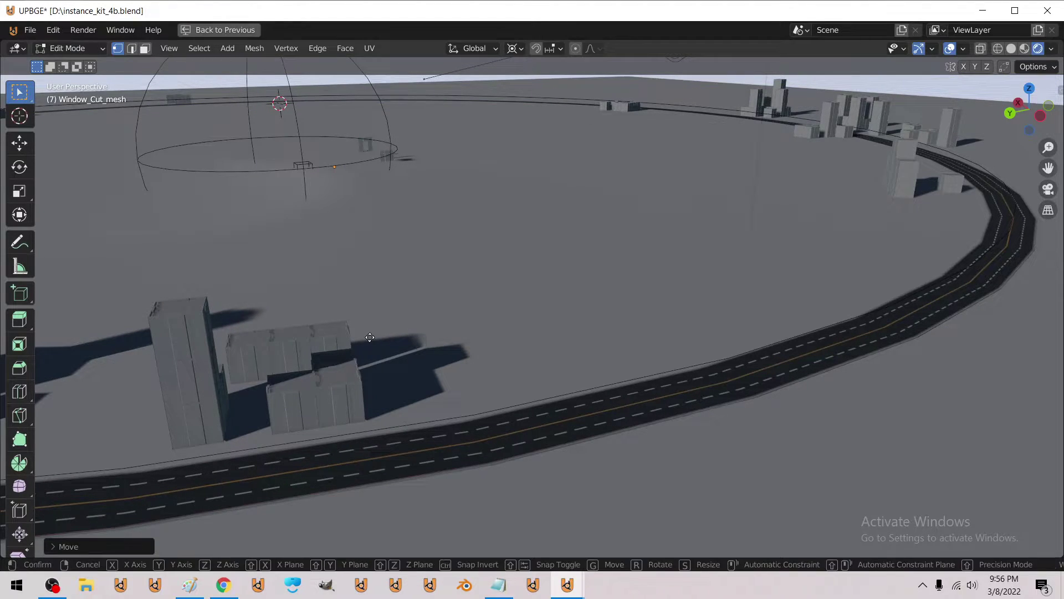
key("x")
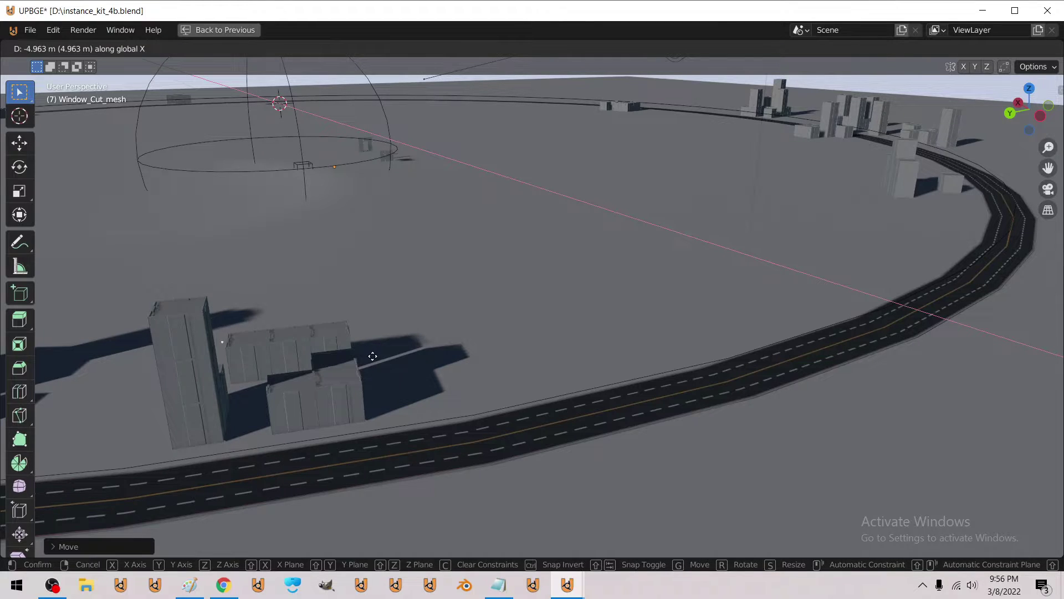
key("y")
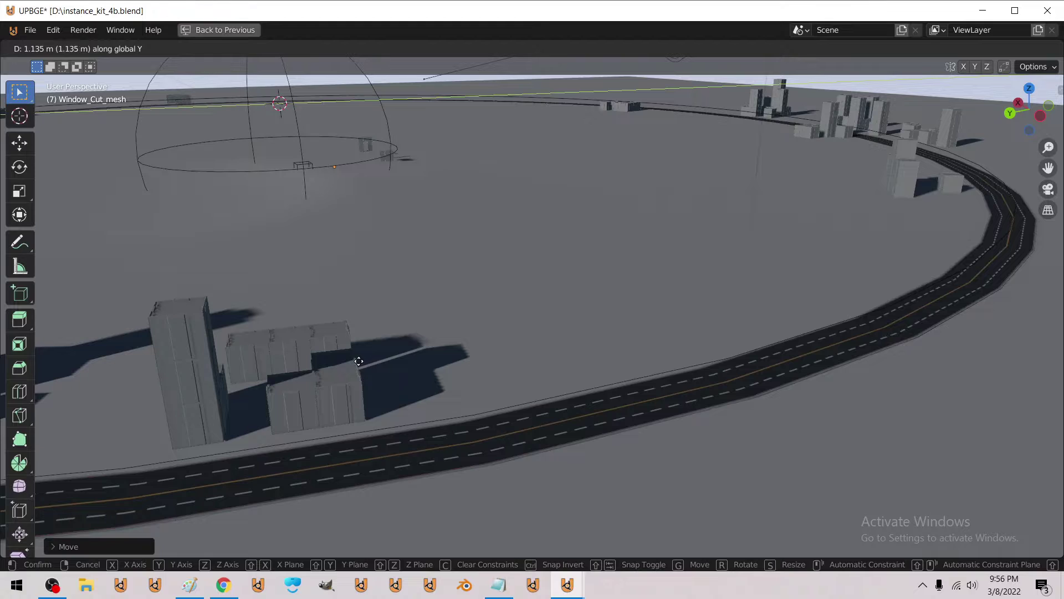
left_click(359, 361)
key("g")
key("z")
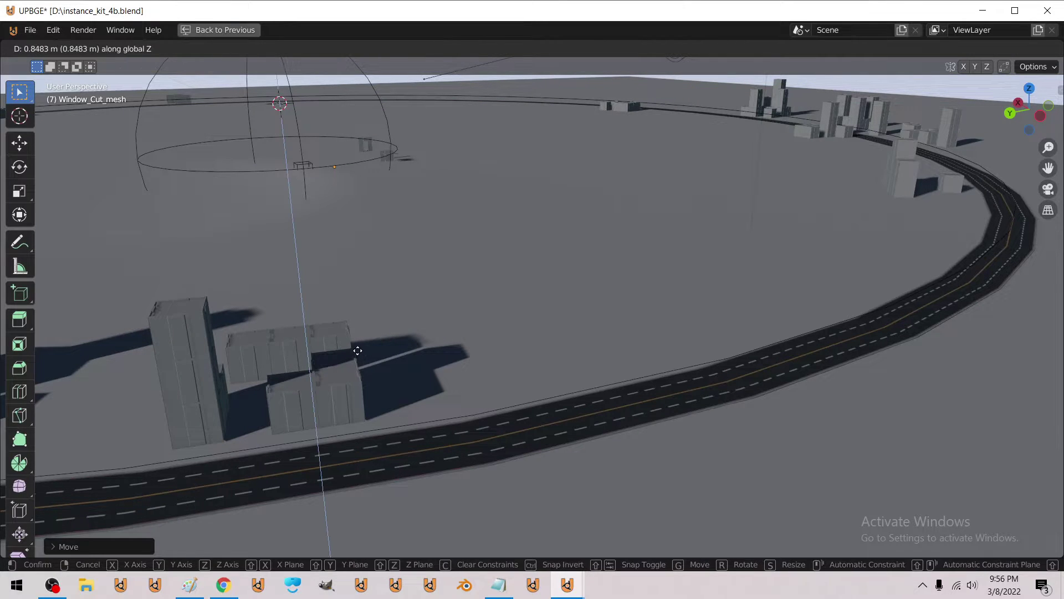
right_click(358, 350)
key("g")
key("x")
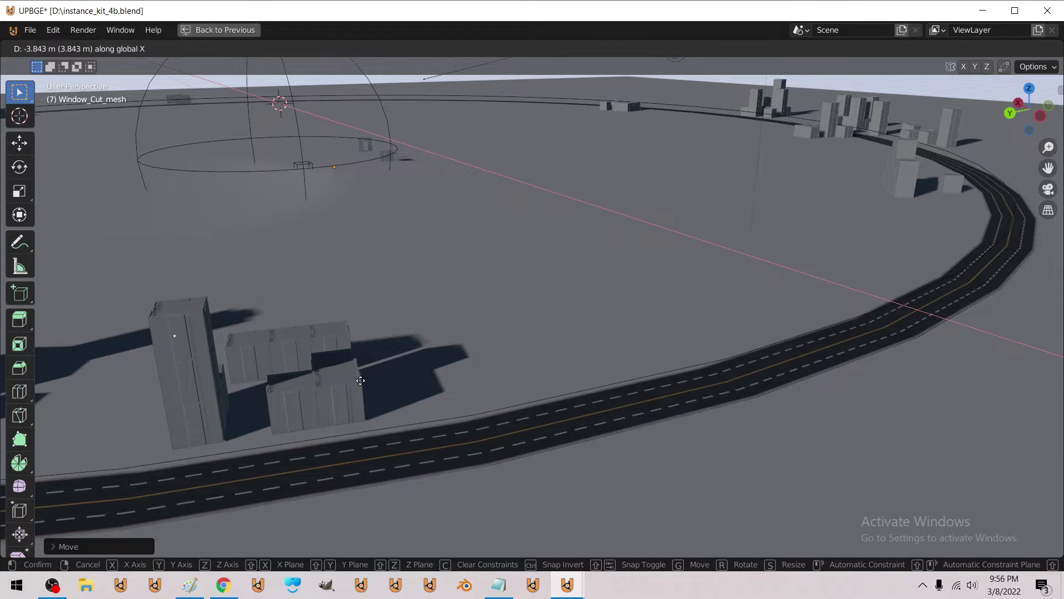
right_click(357, 381)
Step: Move the window-cut vertex by -0.1 m along global Z beside the top floor of the tall tower
key("shift+grave")
key("w")
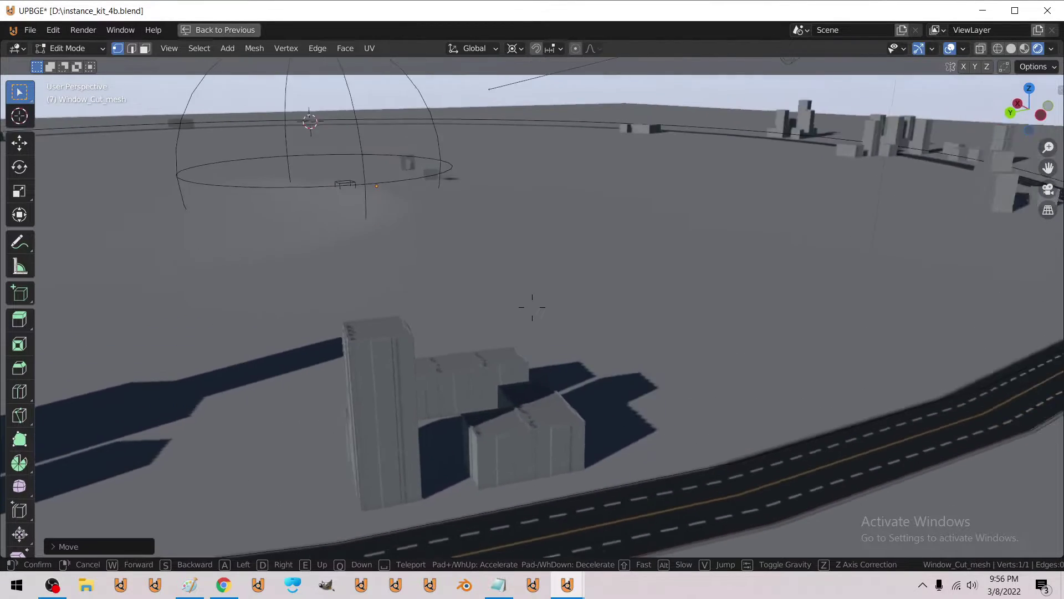
key("s")
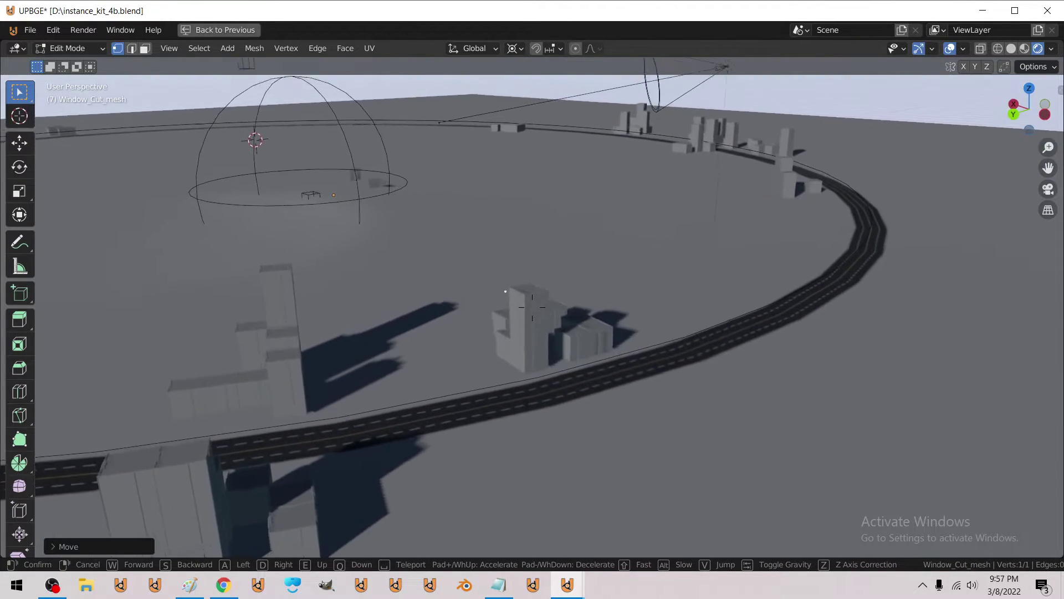
key("w")
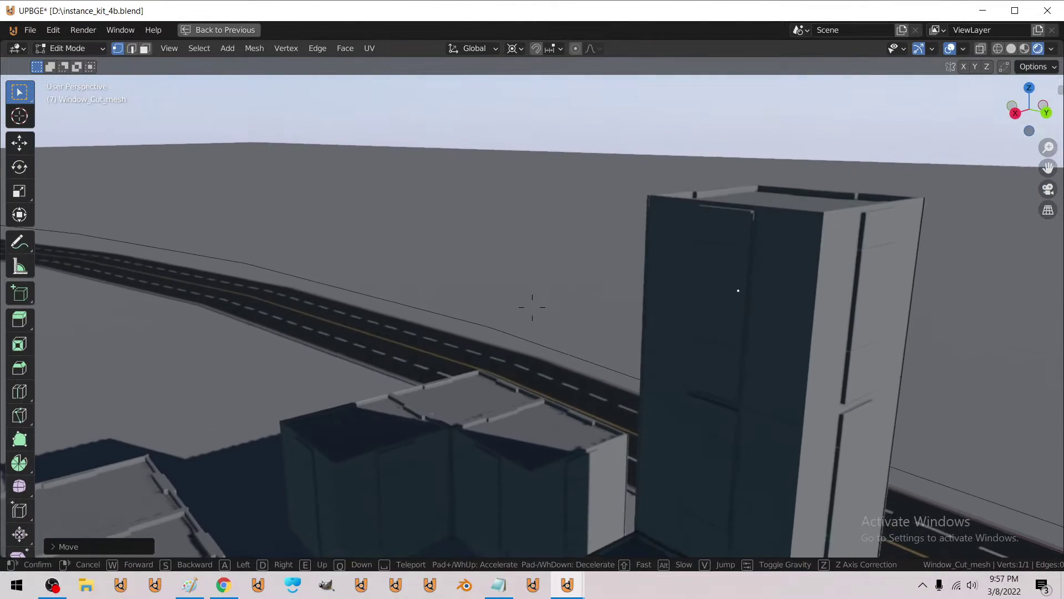
key("Return")
key("g")
key("z")
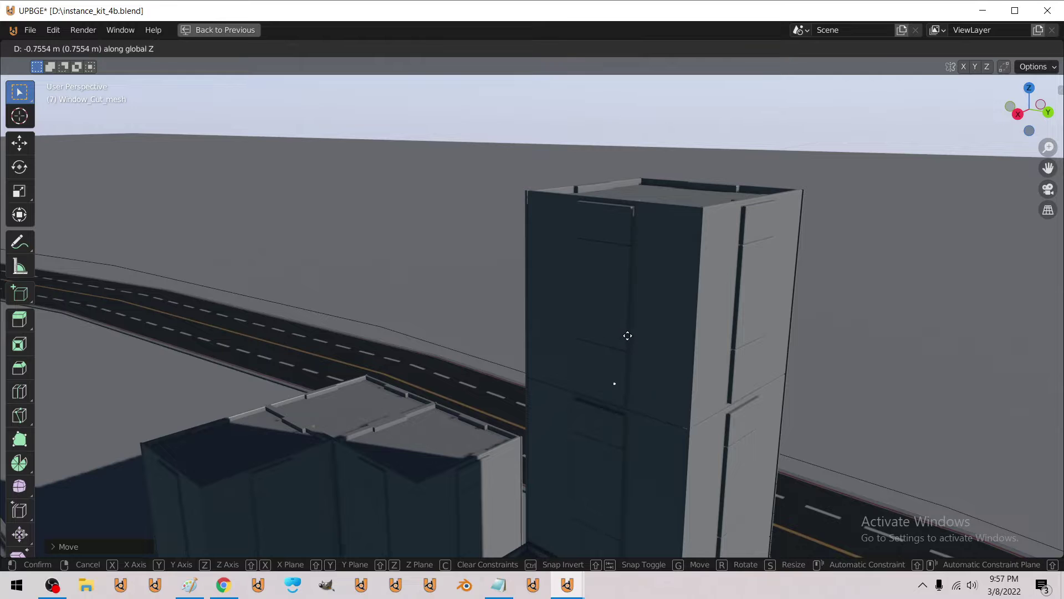
type(".1")
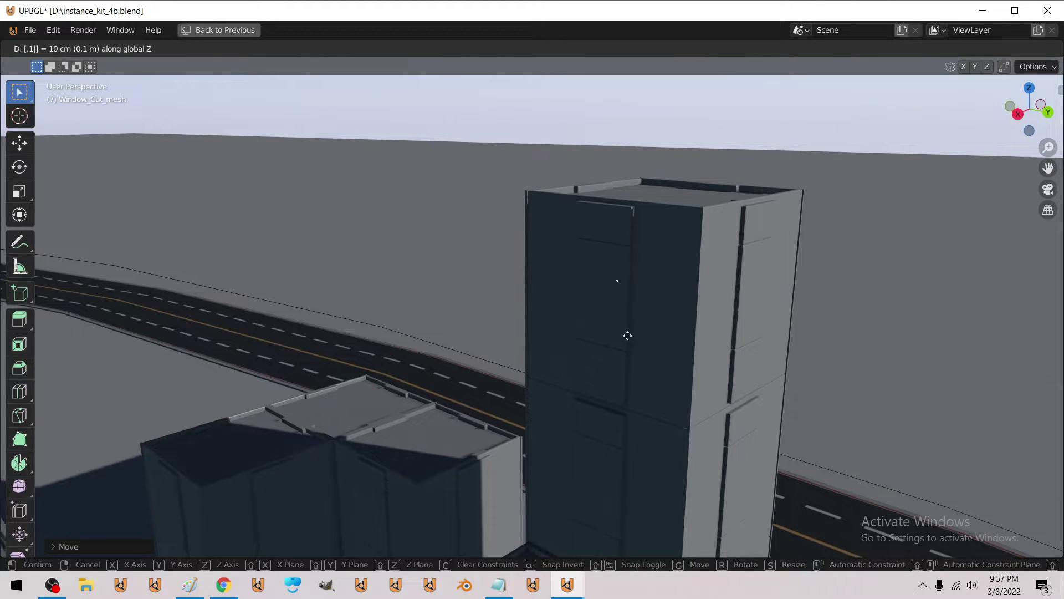
type("-")
key("Return")
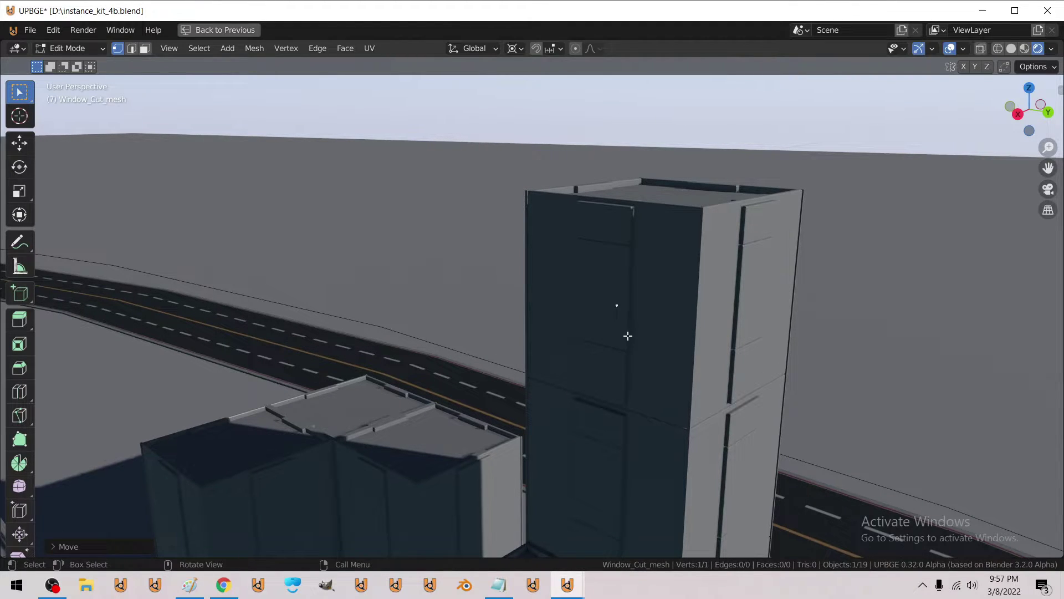
Step: Move the window-cut vertex along global X into line with the middle wall panel of the tower's top floor
key("shift+grave")
key("d")
key("w")
key("s")
left_click(532, 307)
key("g")
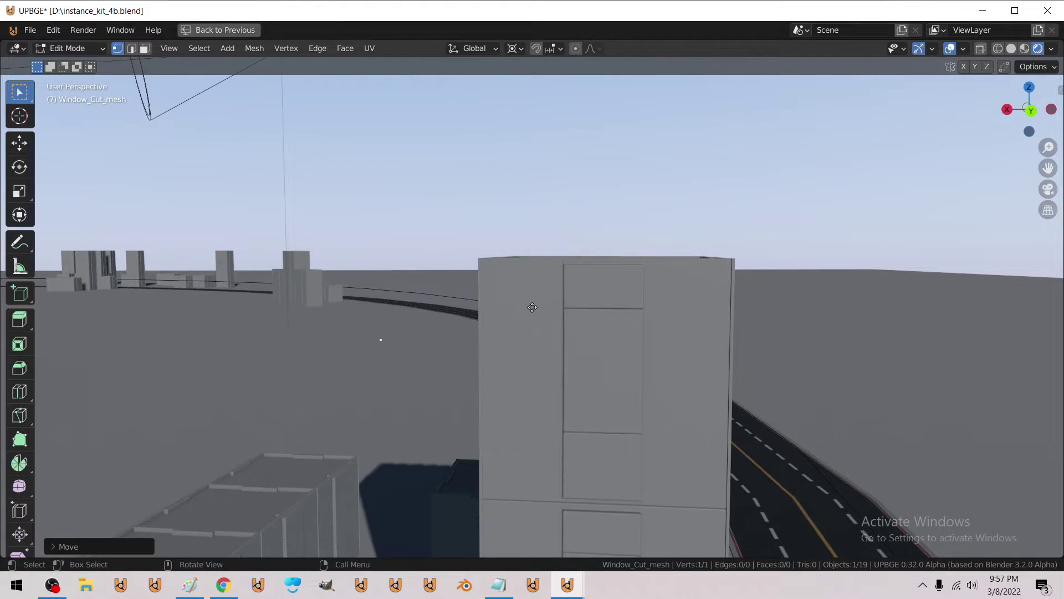
key("g")
key("x")
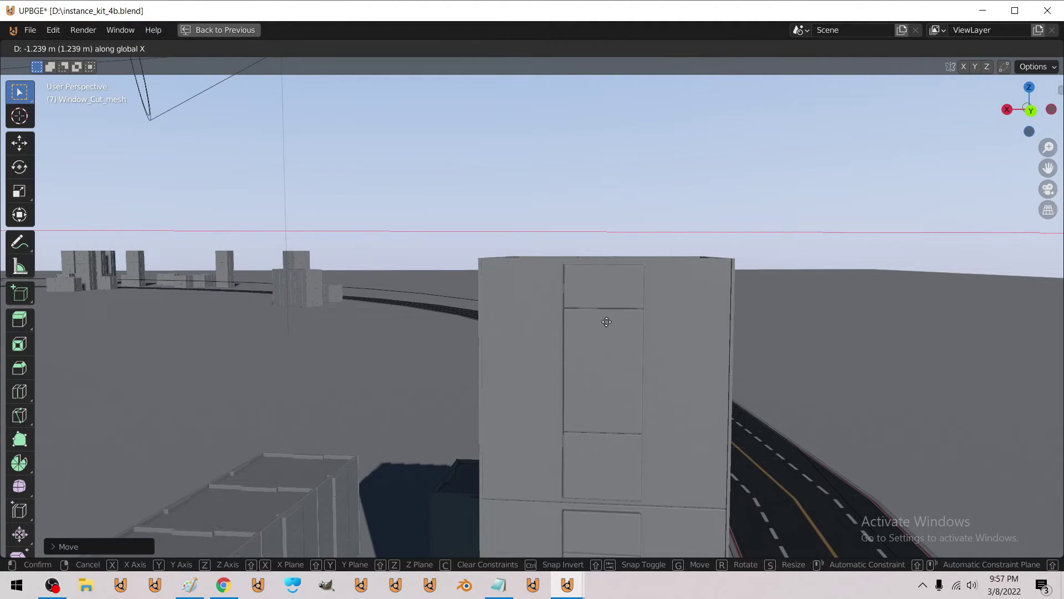
left_click(636, 329)
Step: Move the window-cut vertex along global Y onto the outer wall face of the tower's top floor
key("shift+grave")
key("d")
left_click(532, 307)
key("g")
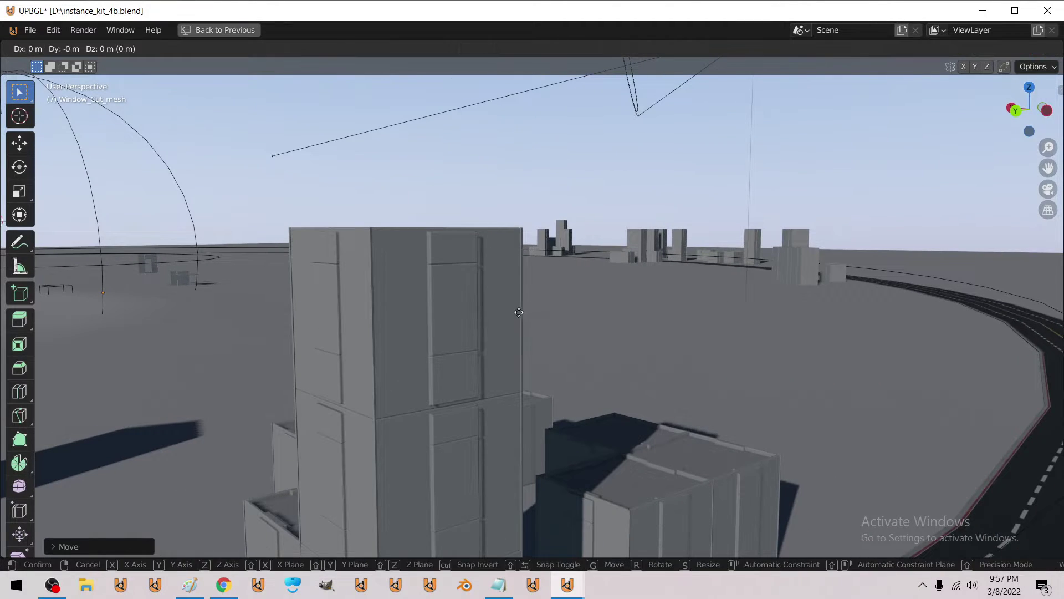
key("y")
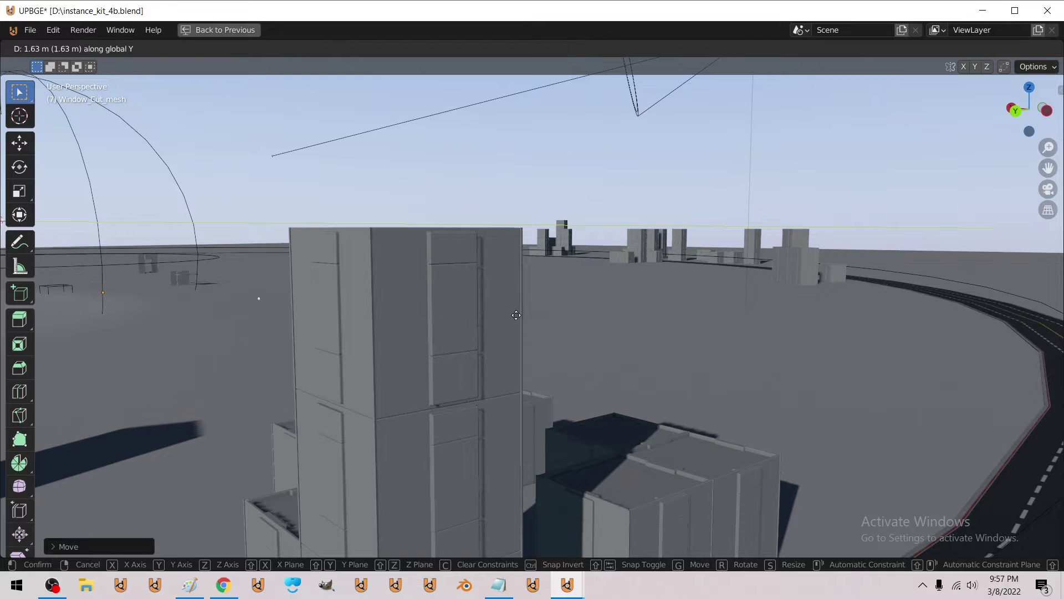
left_click(523, 313)
Step: Inspect the tower's top floor up close and fine-tune the window-cut vertex along global Y against its wall
key("shift+grave")
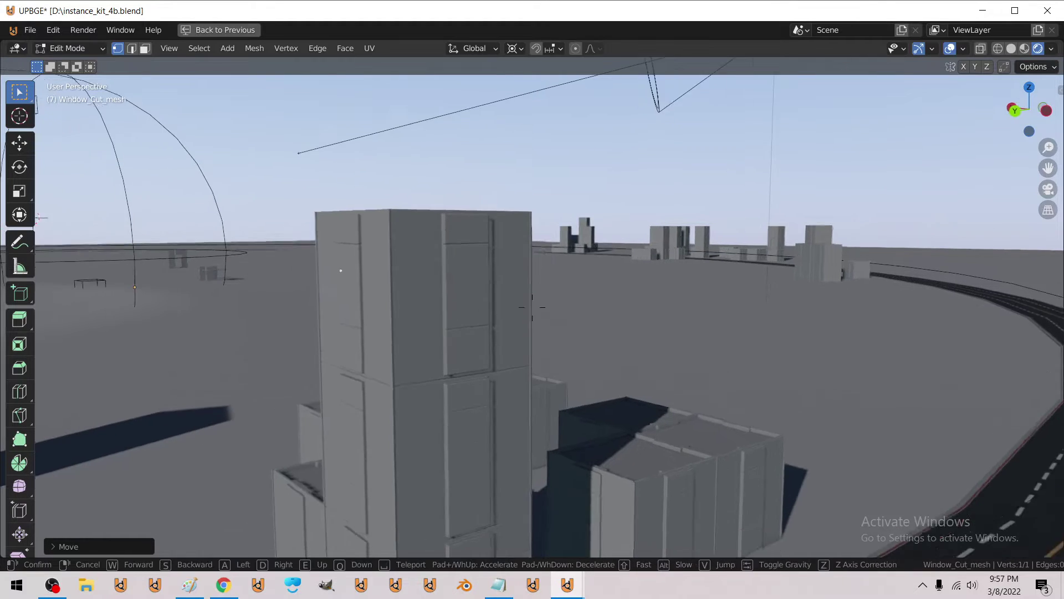
key("e")
key("s")
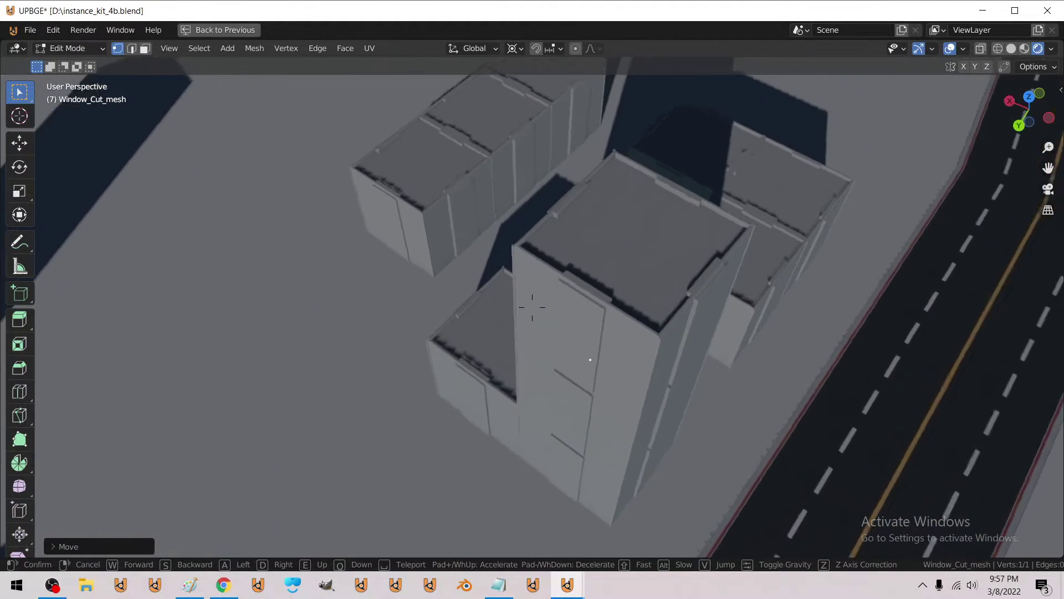
key("w")
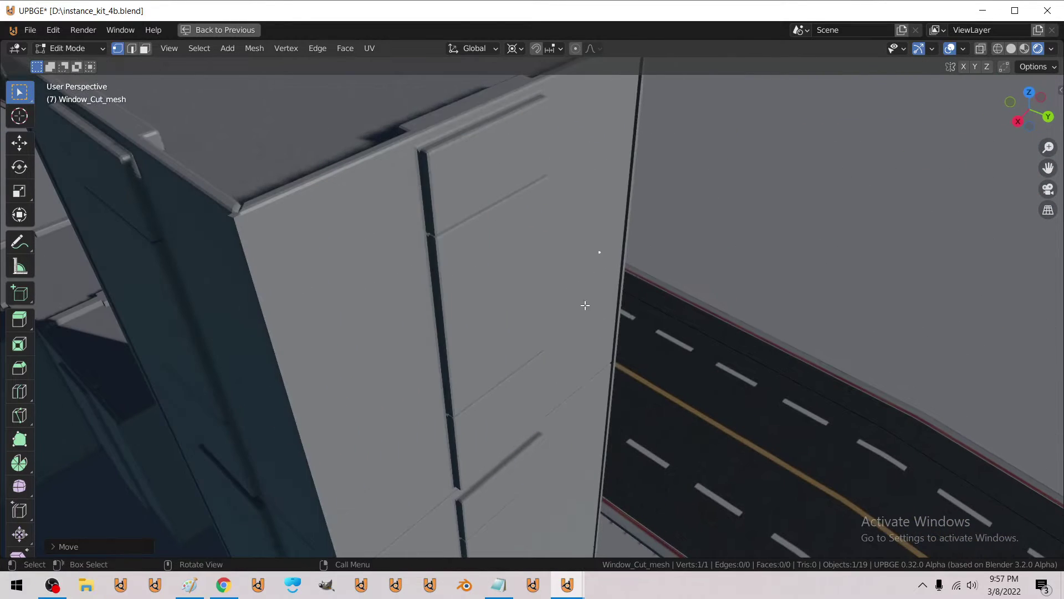
left_click(615, 303)
key("g")
key("y")
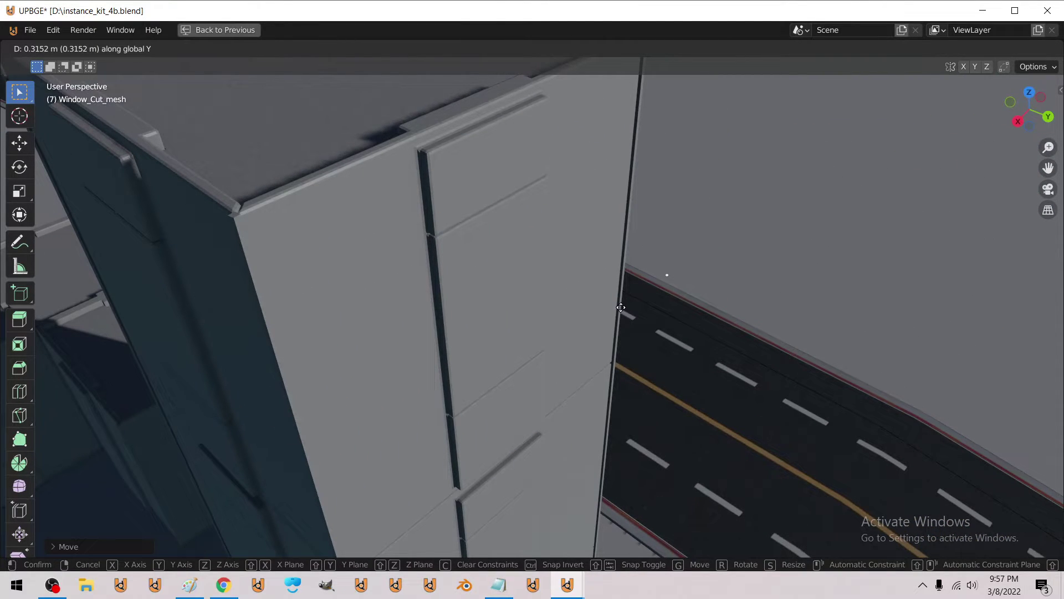
left_click(618, 306)
key("g")
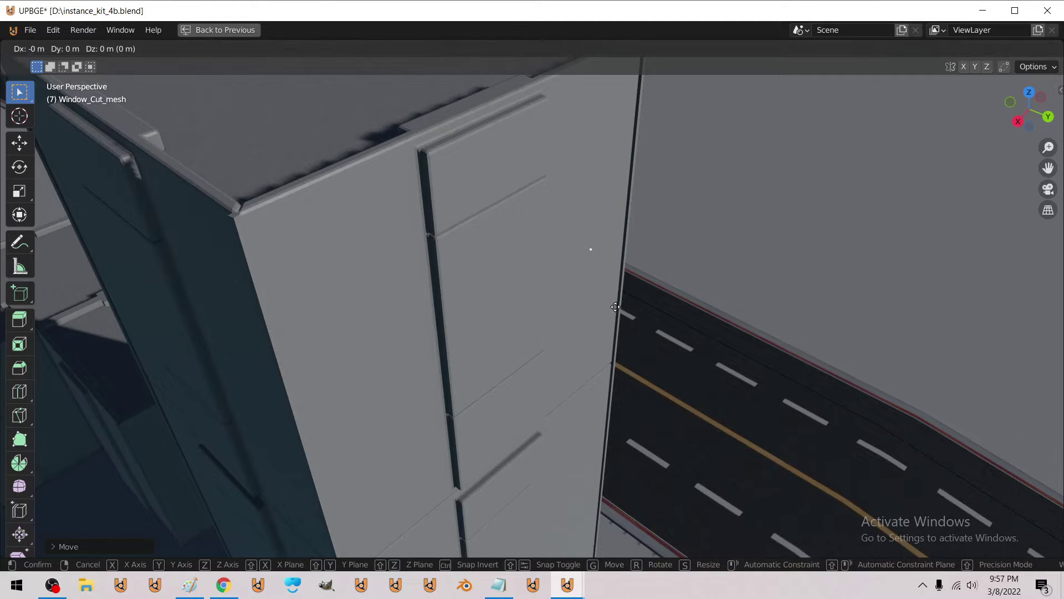
key("x")
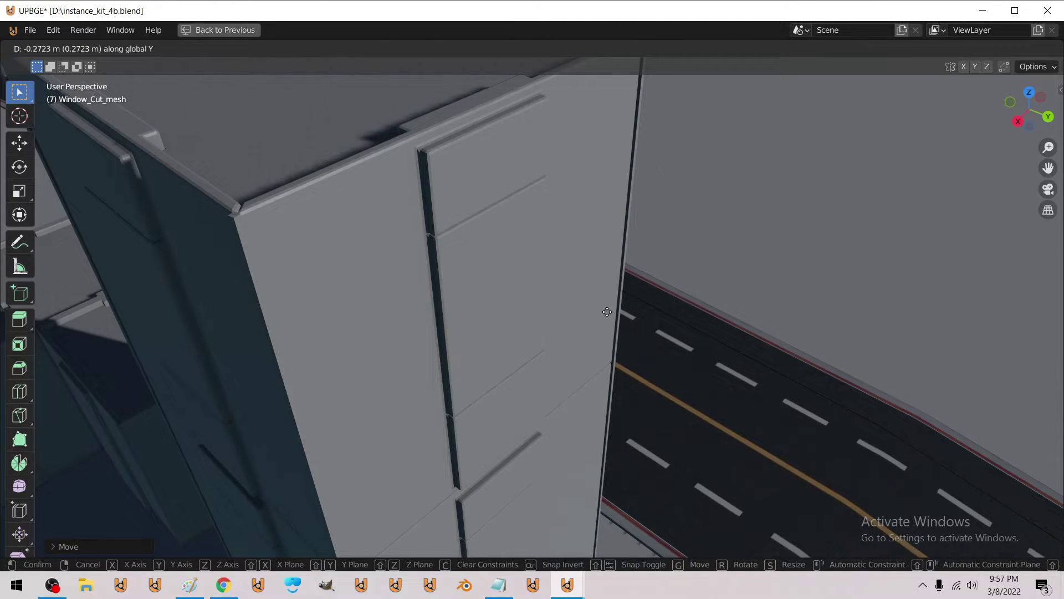
left_click(606, 308)
Step: Centre the window-cut vertex on the wall panel along global X and lower it along Z to the seam below the top floor
middle_click_drag(606, 308, 538, 308)
key("g")
key("x")
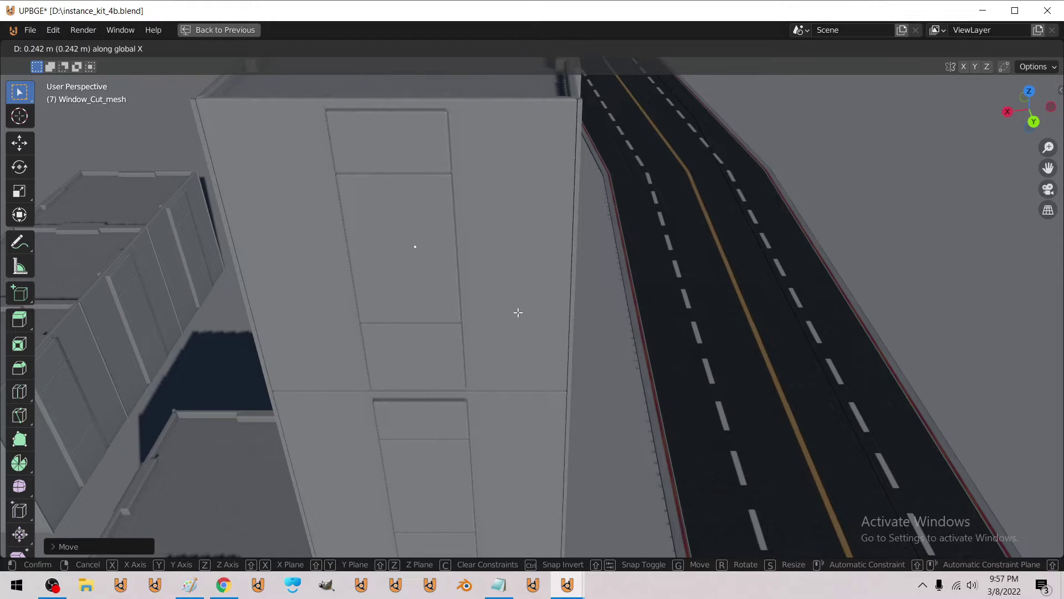
left_click(518, 313)
key("g")
key("z")
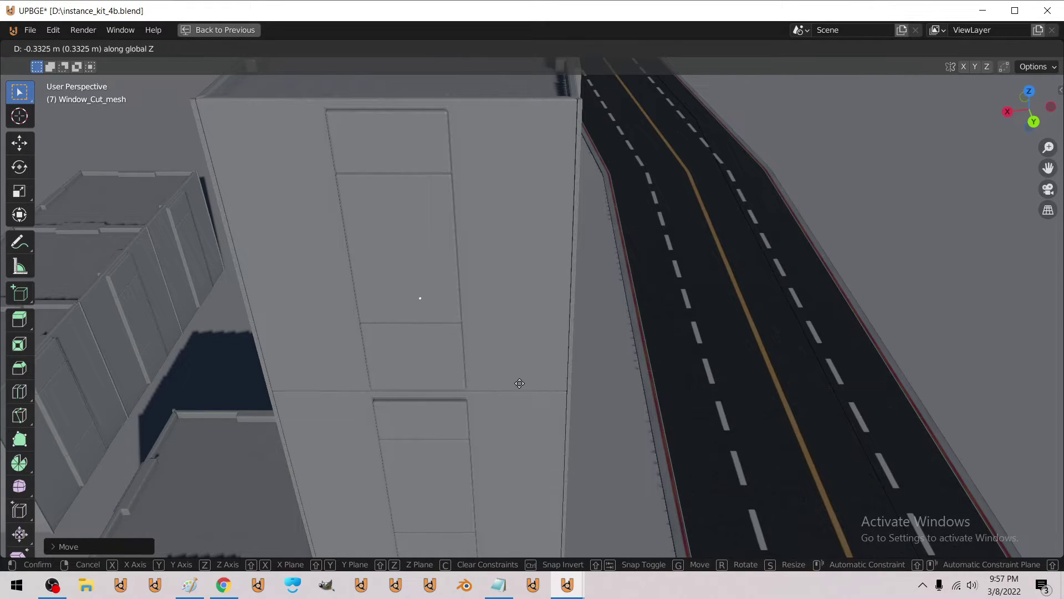
left_click(518, 433)
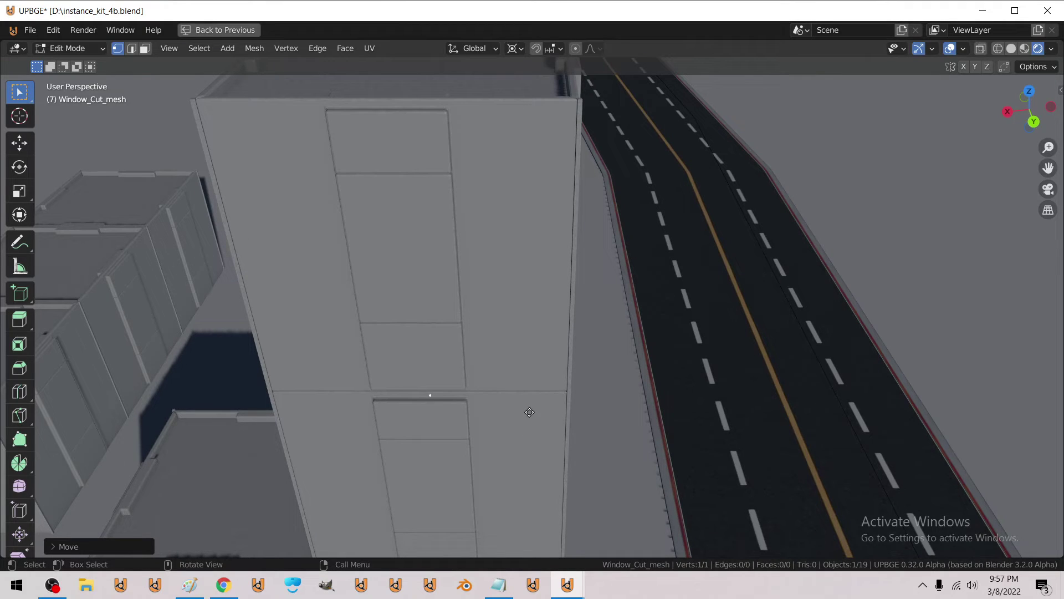
key("g")
key("x")
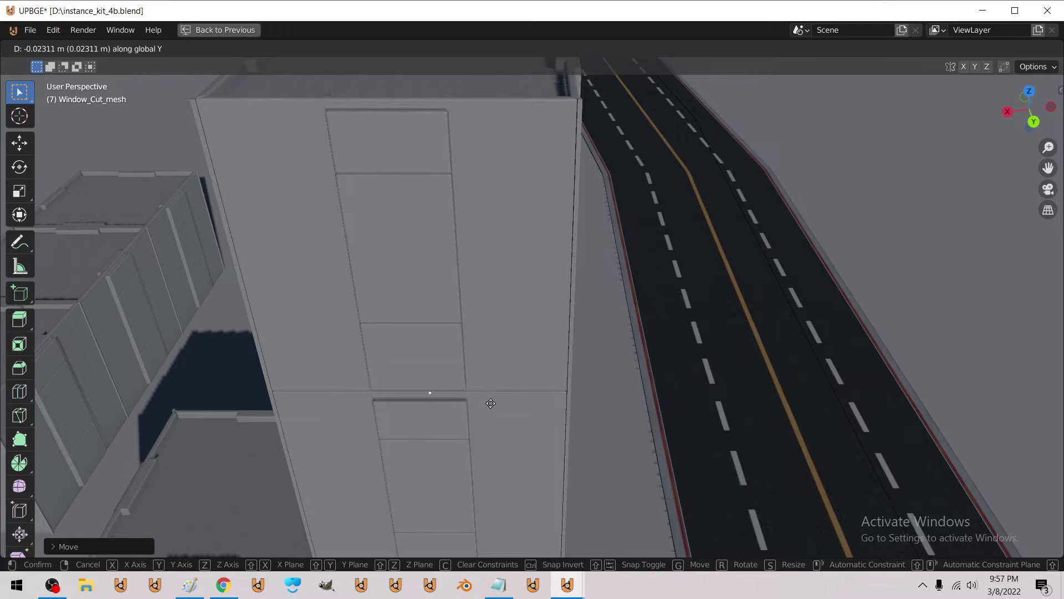
left_click(519, 368)
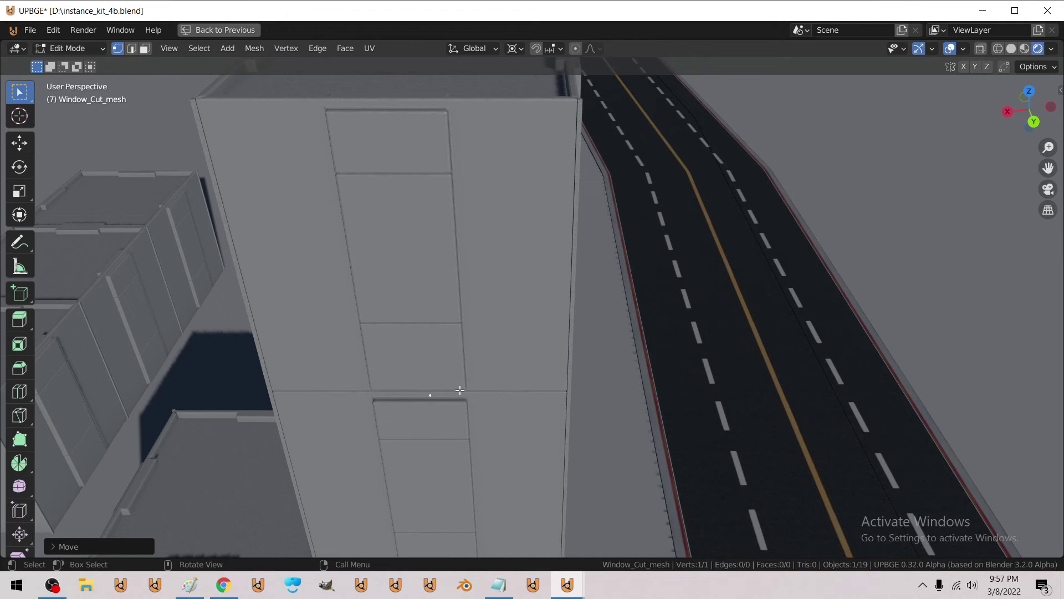
Step: Return to Object Mode, select the building Plane together with the other objects, and restore the full layout with its geometry nodes
key("shift+grave")
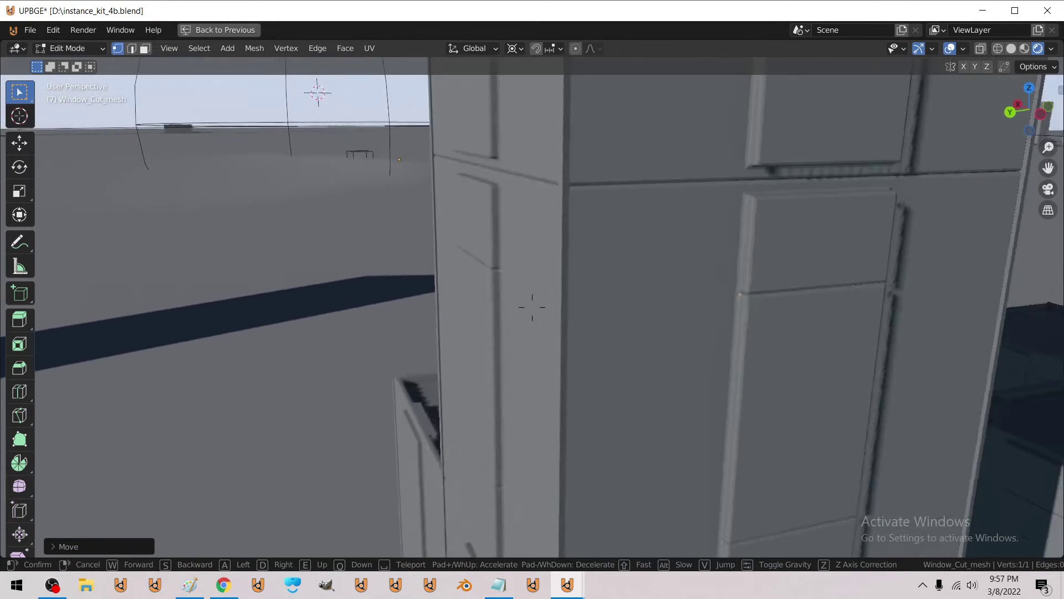
key("s")
key("d")
key("a")
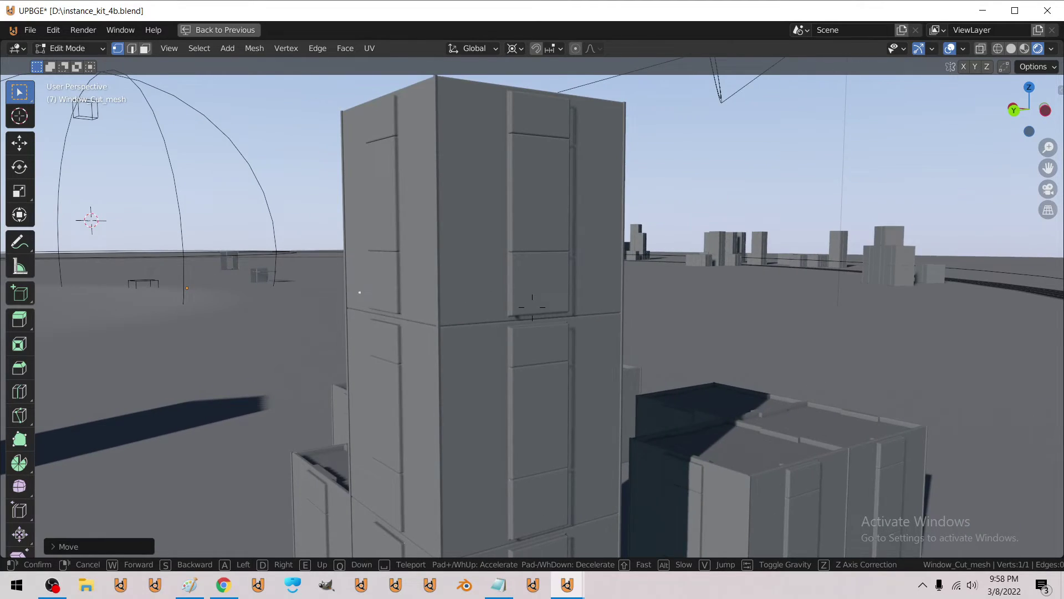
left_click(417, 311)
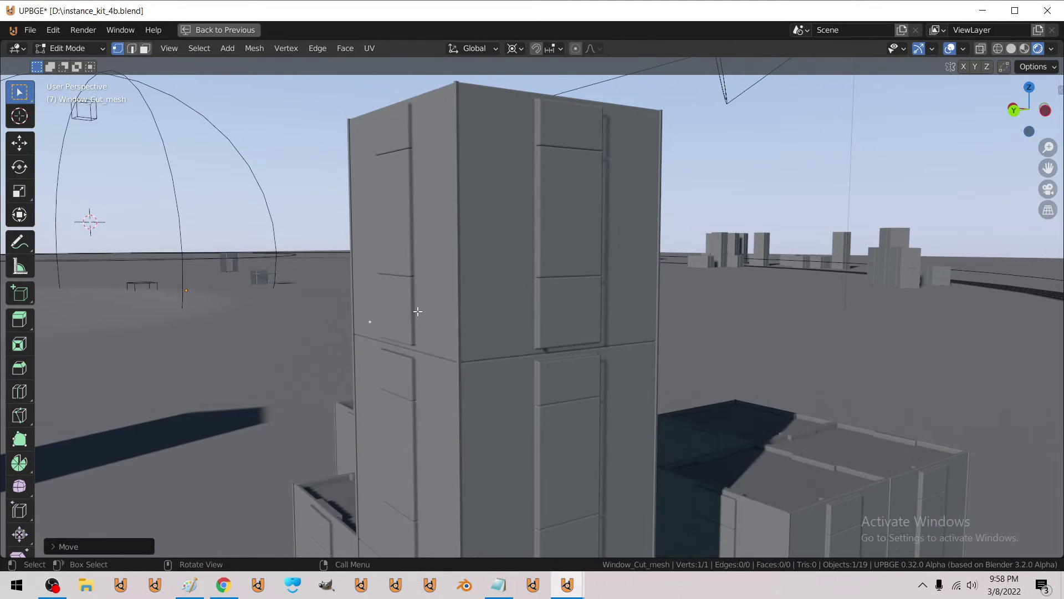
key("Tab")
key("a")
key("ctrl+space")
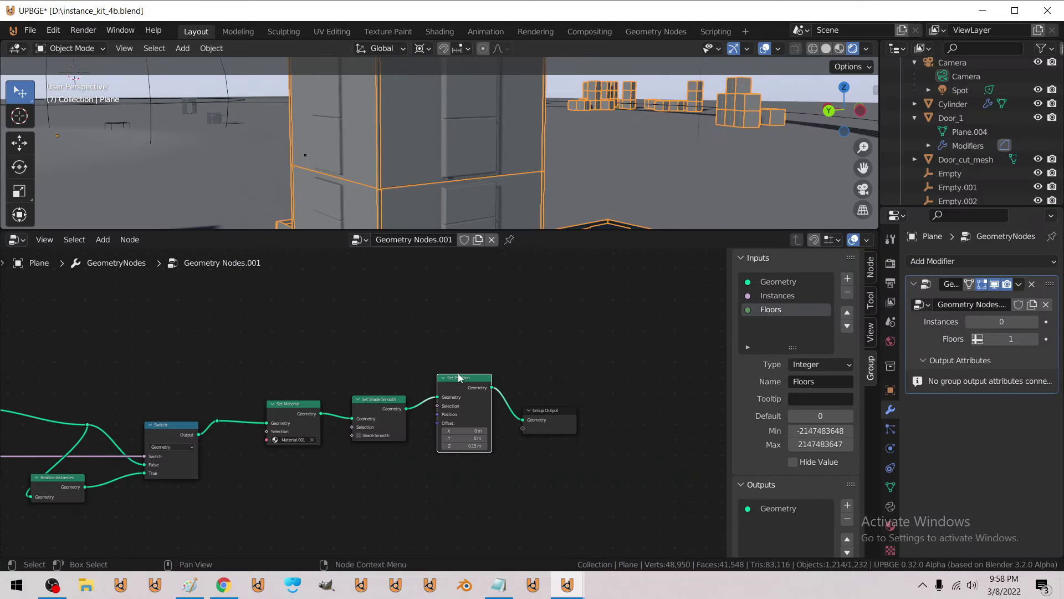
Step: Set the threshold of the Greater Than node after the Window_Cut_mesh proximity to 1, and maximize the 3D viewport again
scroll(316, 425, "down", 12)
middle_click_drag(122, 430, 442, 399)
middle_click_drag(346, 400, 492, 406)
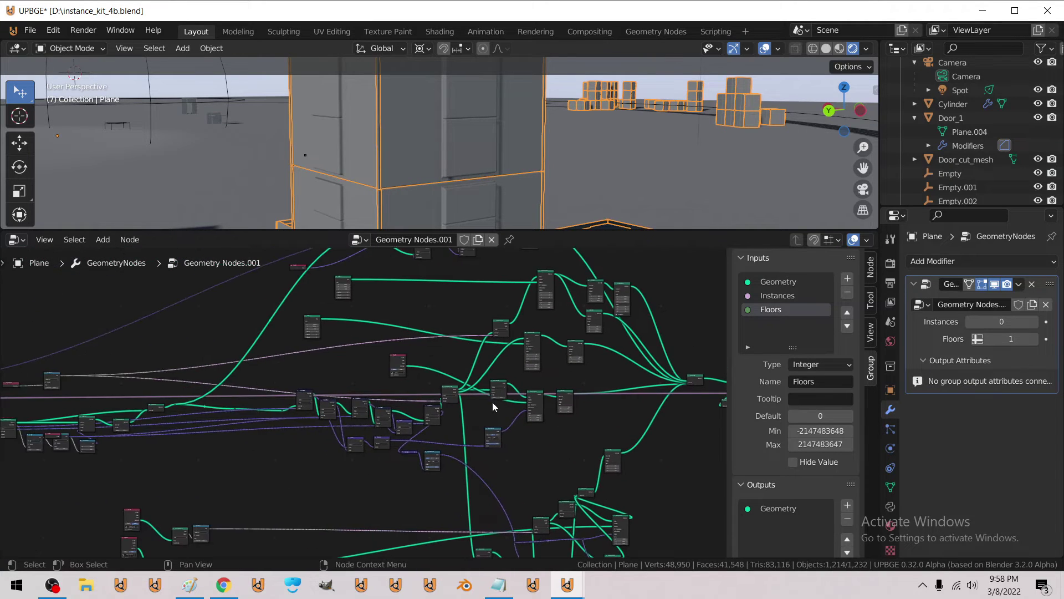
middle_click_drag(411, 435, 479, 396)
scroll(480, 396, "up", 6)
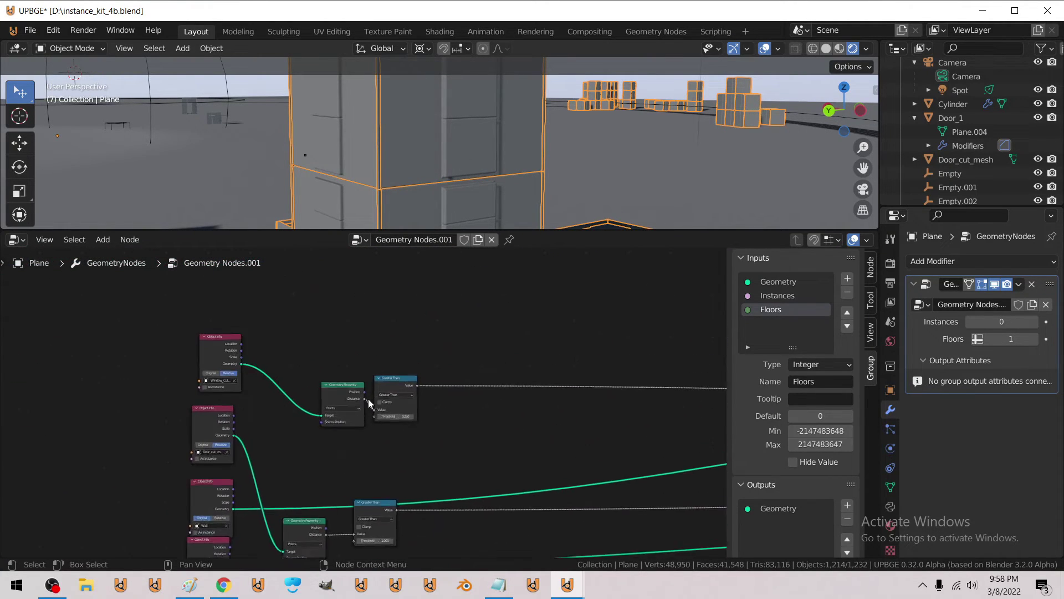
middle_click_drag(412, 439, 427, 339)
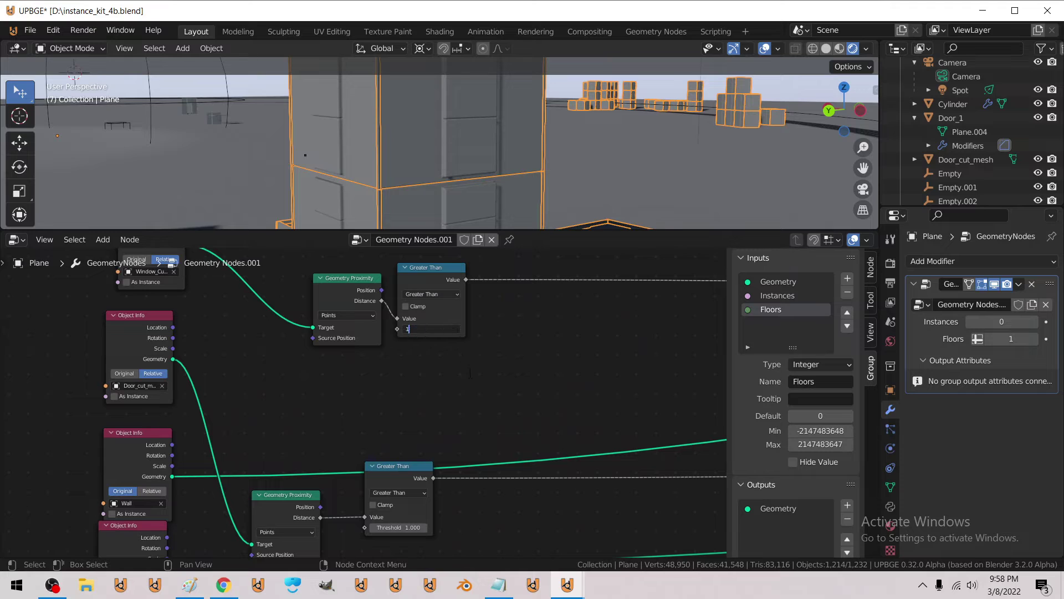
key("Return")
key("ctrl+space")
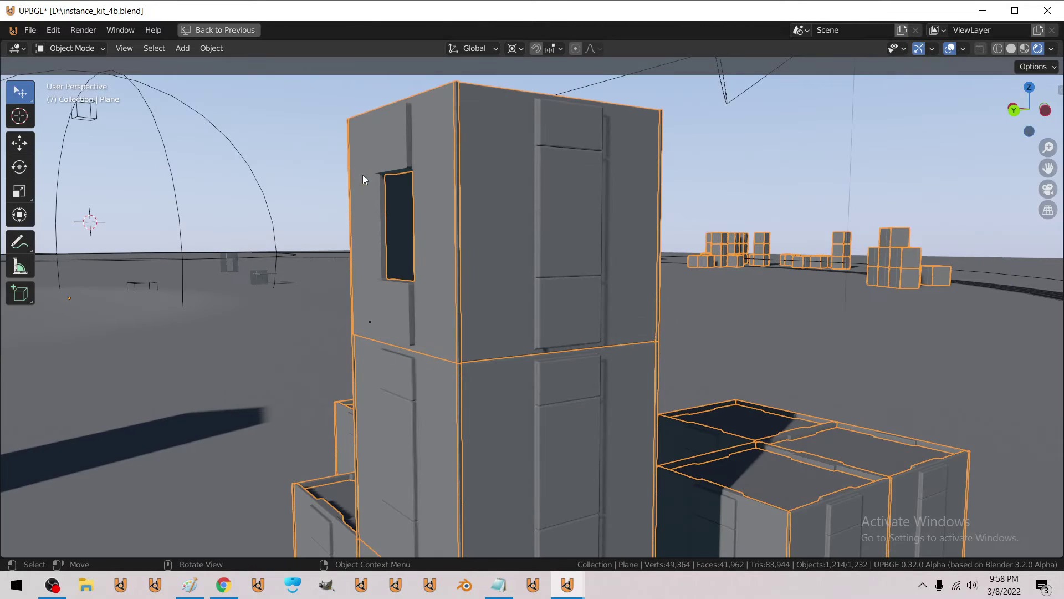
Step: Deselect everything and select Window_Cut_mesh at its point below the tower's open top-floor window
key("alt+a")
key("shift+grave")
key("s")
key("a")
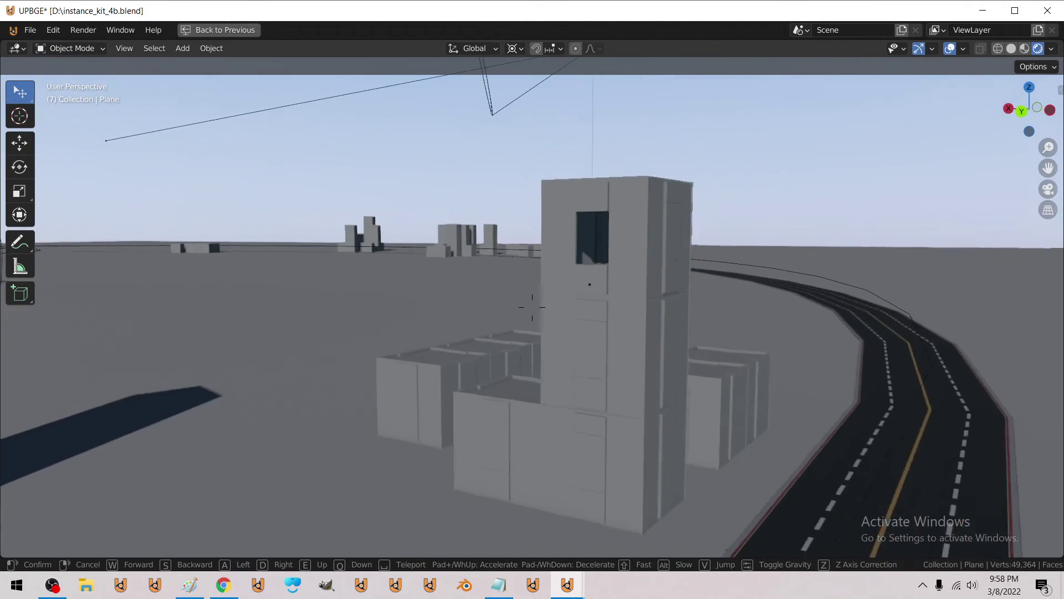
key("w")
left_click(532, 307)
left_click(545, 441)
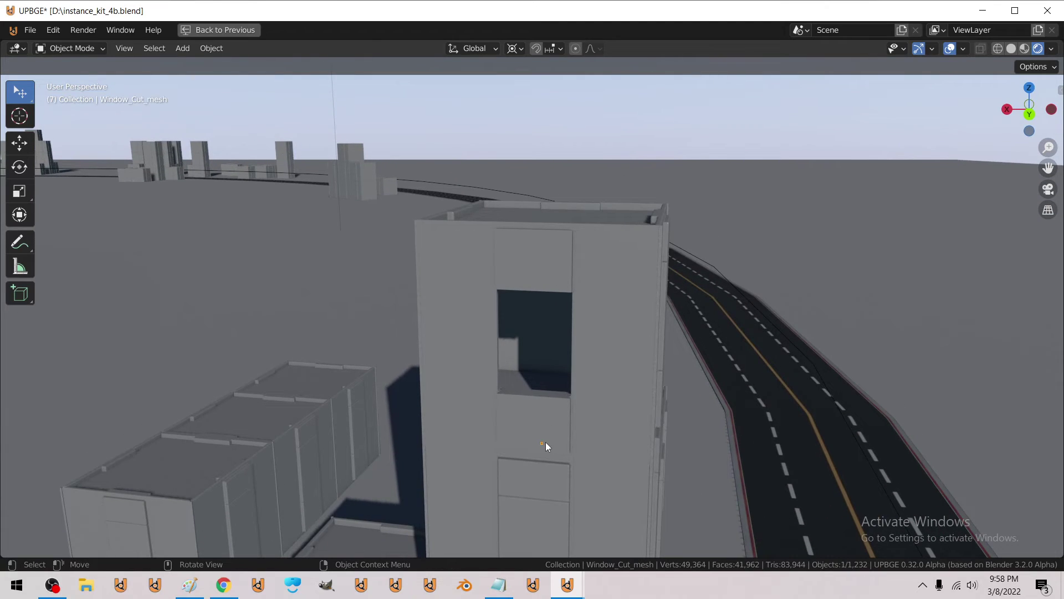
Step: In Edit Mode, duplicate the window-cut vertex -2 m along Z to open a window on the tower's middle floor
key("shift+grave")
key("s")
key("w")
left_click(532, 307)
key("Tab")
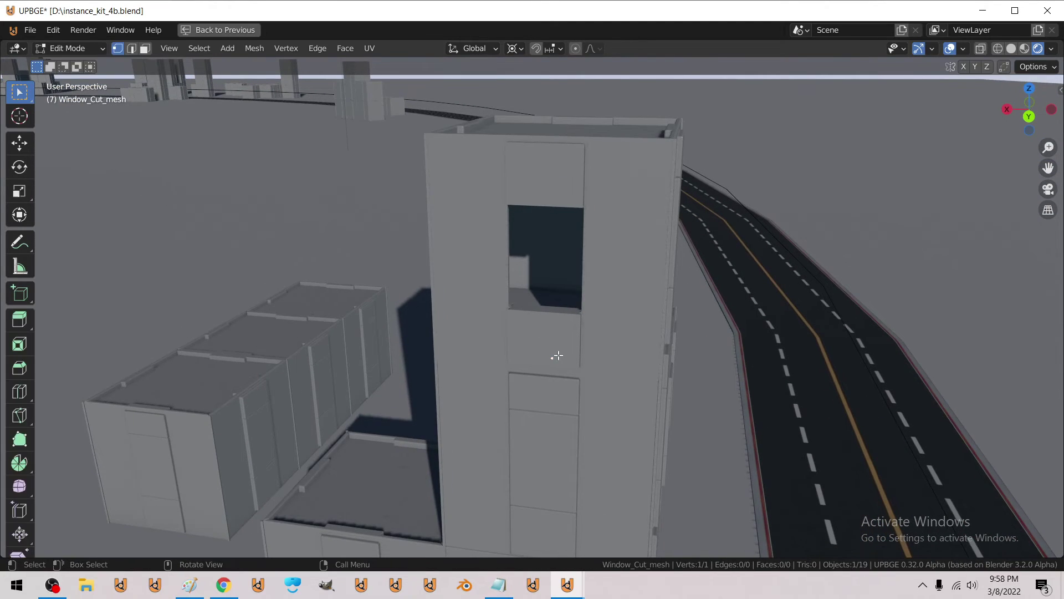
key("shift+d")
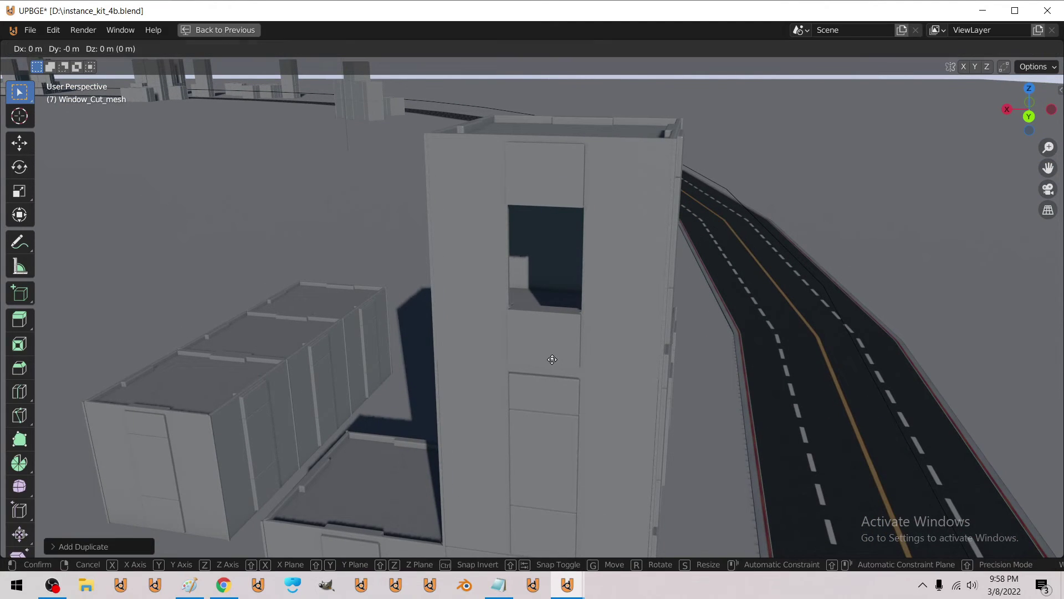
type("z-2")
key("Return")
key("Tab")
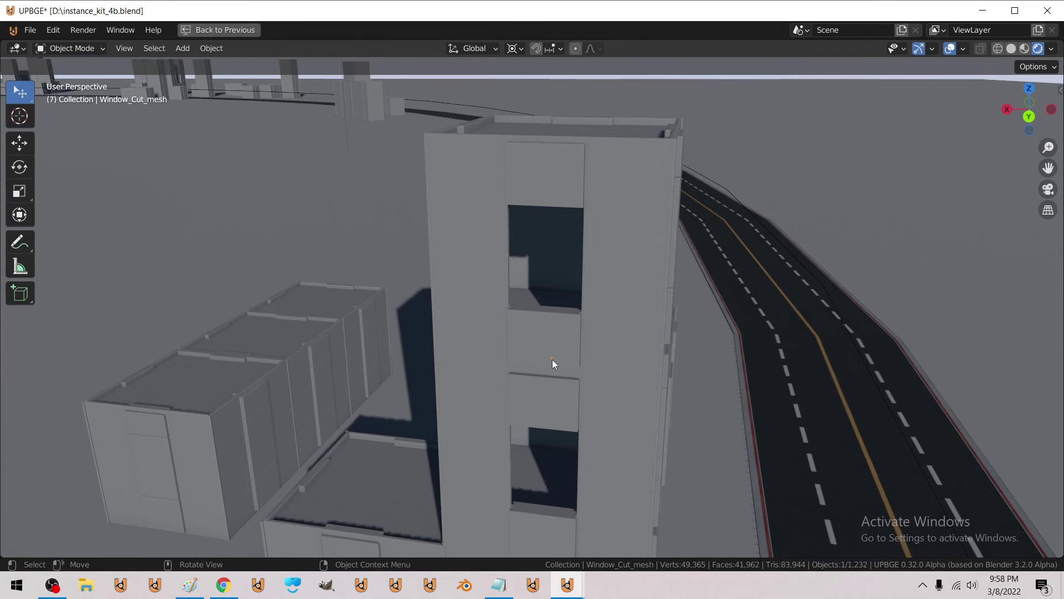
Step: Duplicate the lower window-cut vertex -2 m along Z to open a window on the tower's ground floor
key("shift+grave")
key("s")
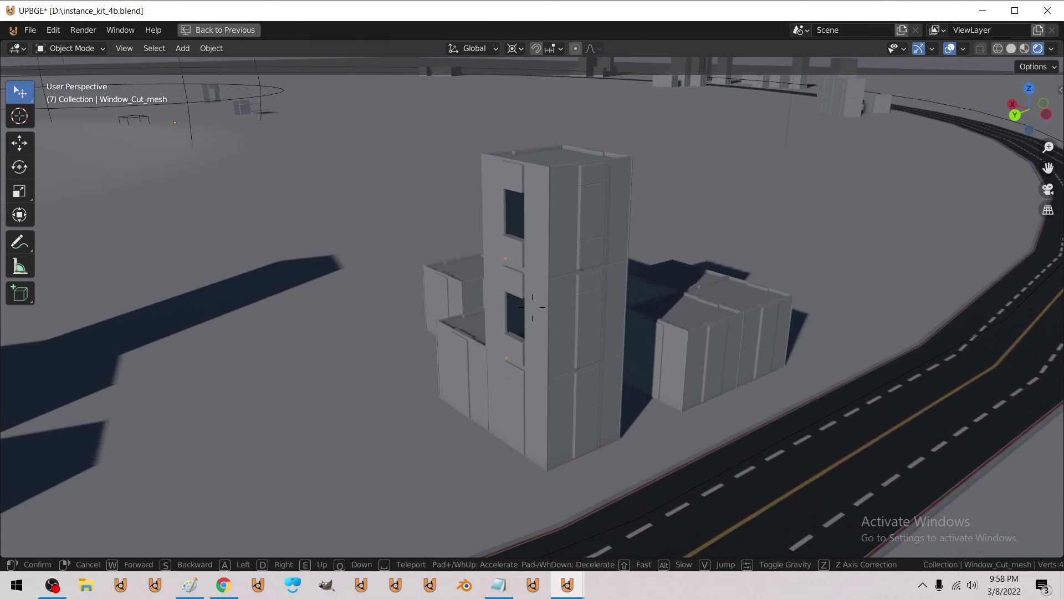
left_click(524, 381)
key("Tab")
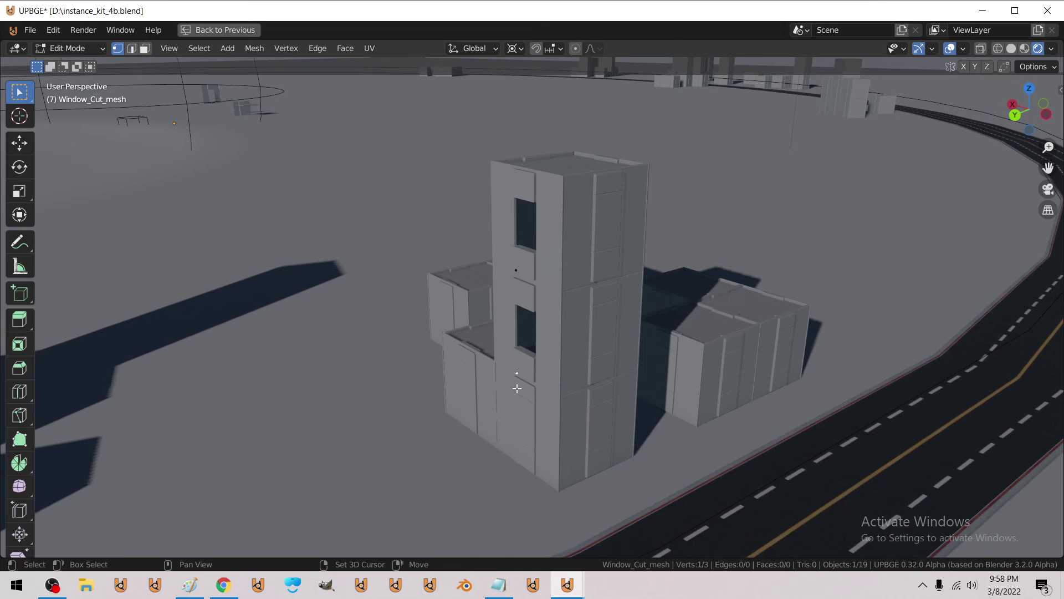
key("shift+d")
type("z-2")
key("Return")
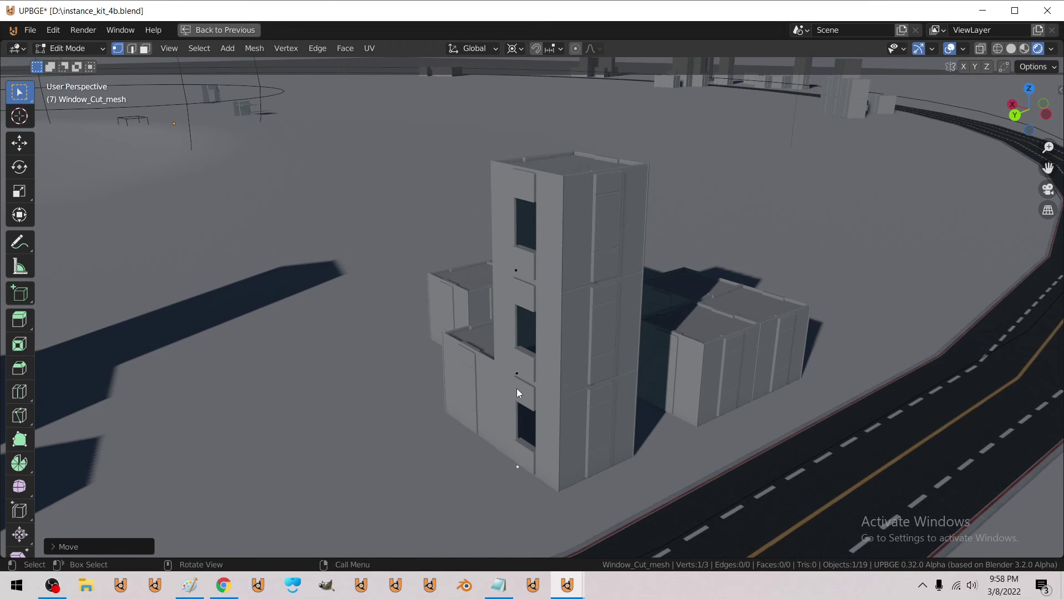
key("Tab")
Step: Fly back from the tower to view its three windows among the roadside building clusters
key("shift+grave")
key("s")
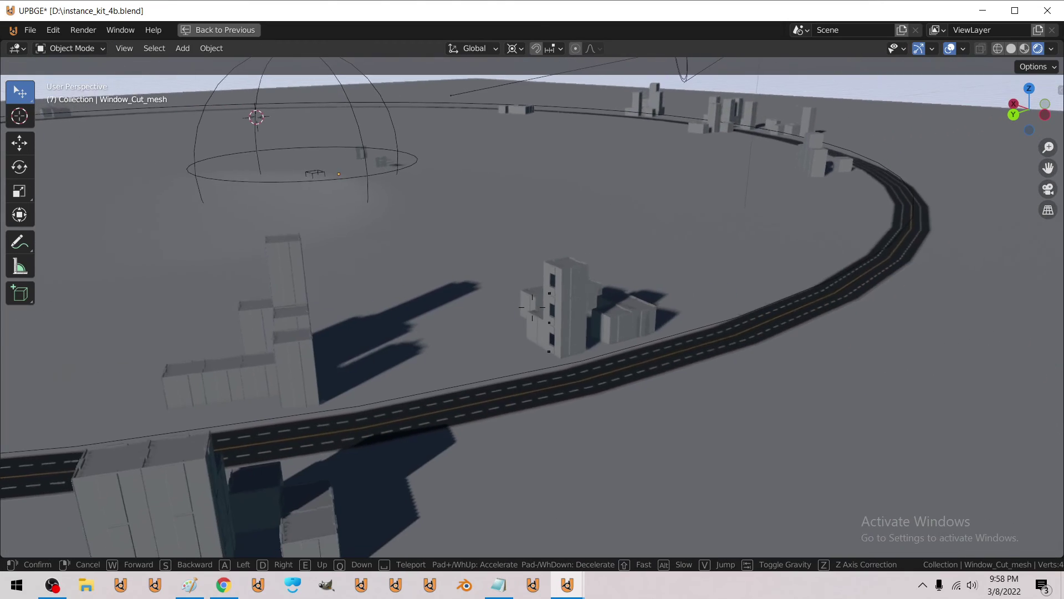
key("a")
left_click(532, 307)
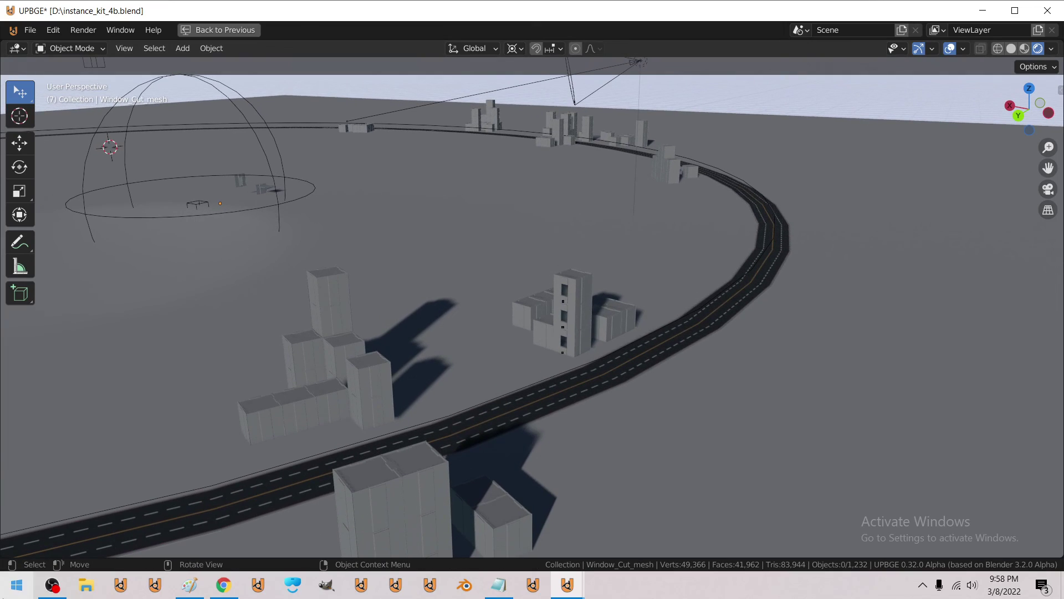
left_click(65, 592)
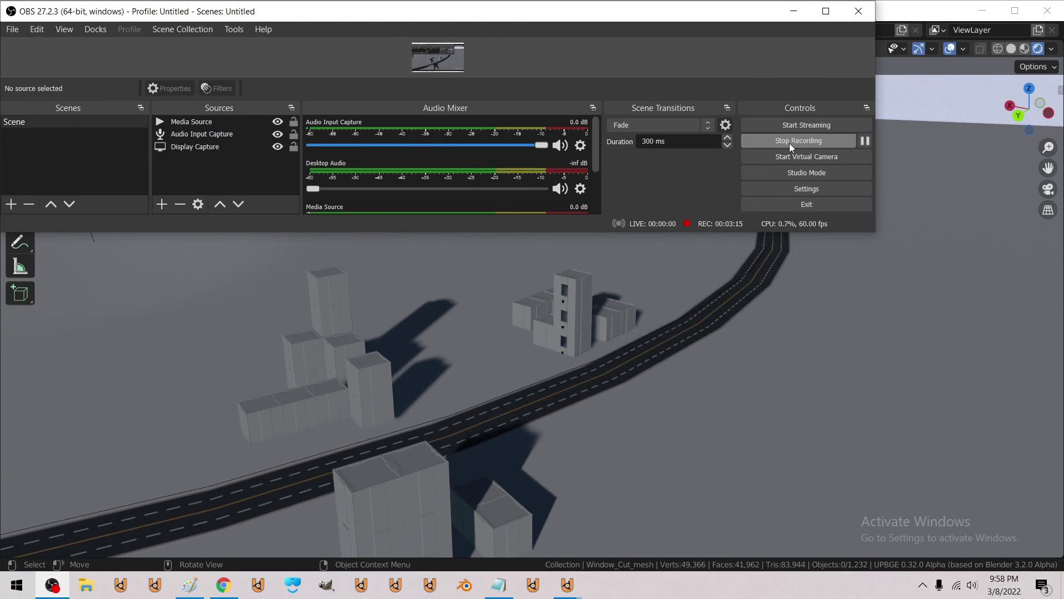